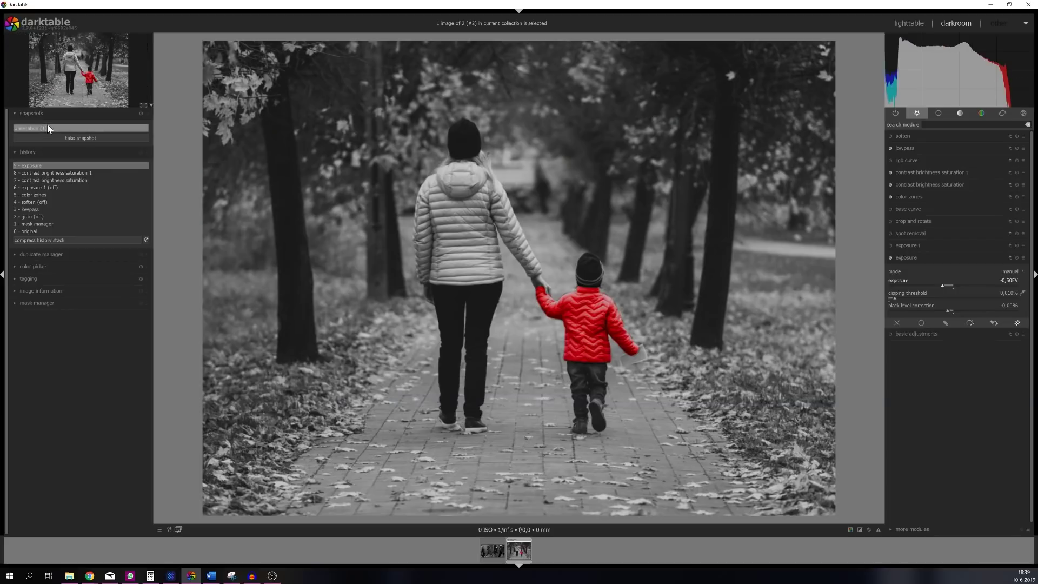
- Compare the stored snapshot with the current image by moving the split line across both photos, and hide the snapshot again
left_click(47, 128)
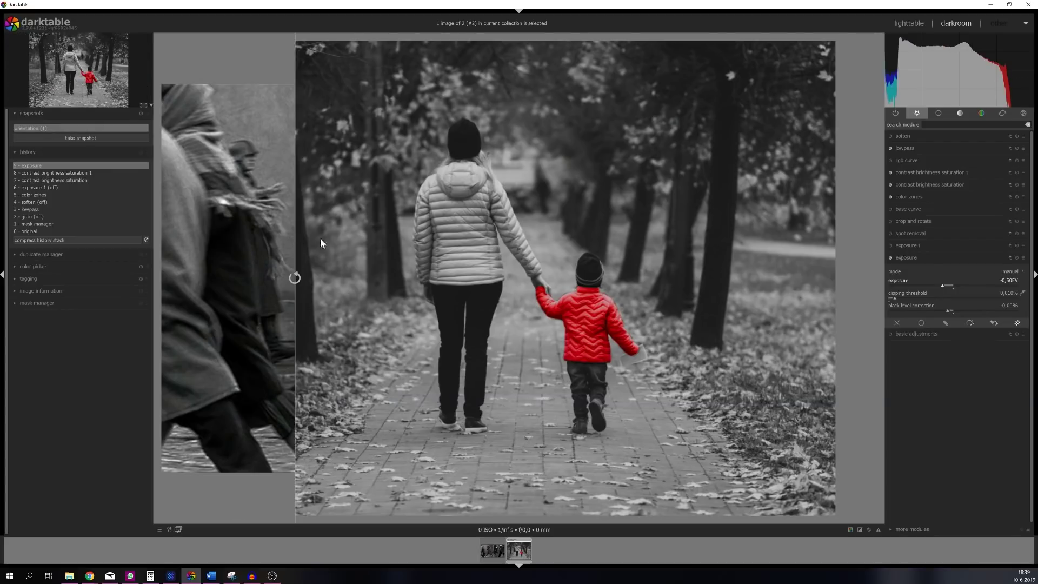
left_click_drag(388, 245, 694, 268)
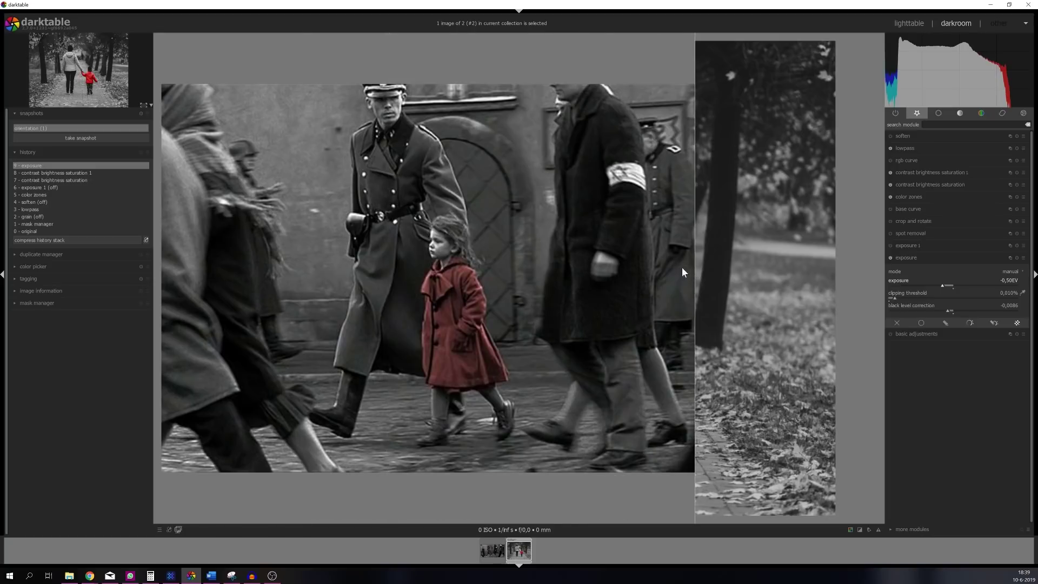
left_click_drag(570, 254, 411, 244)
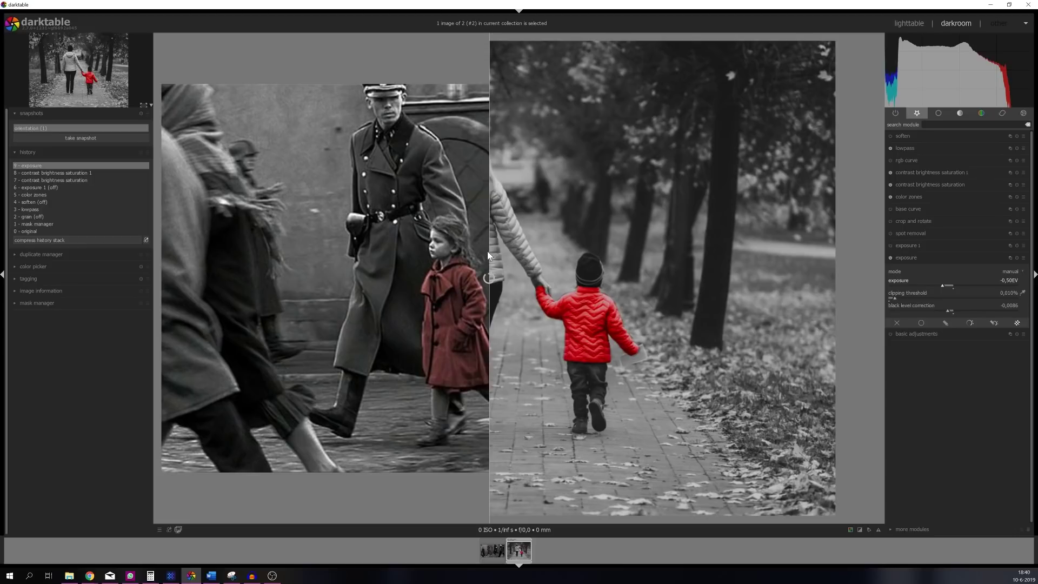
left_click(740, 271)
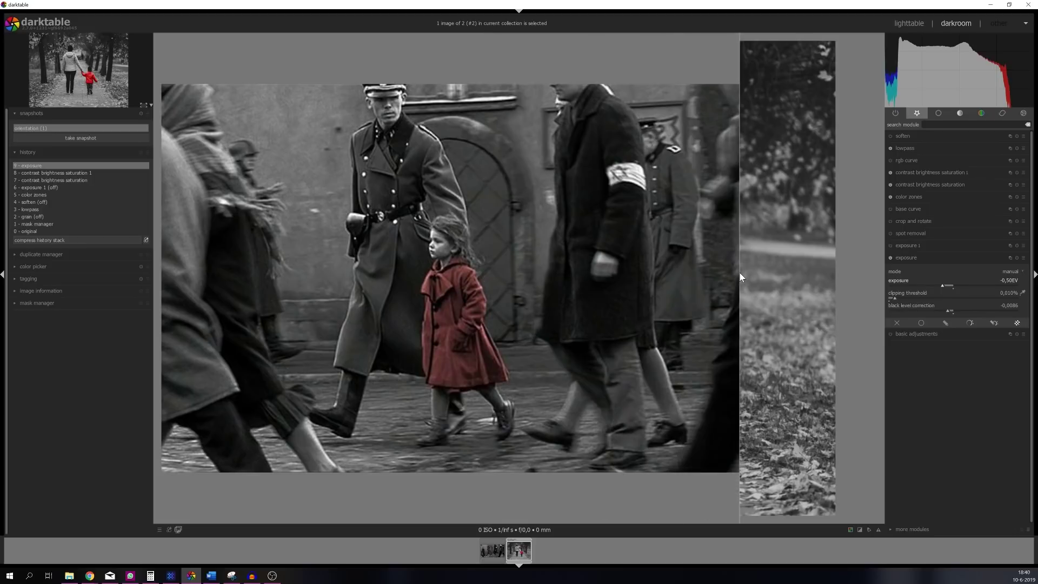
left_click(292, 265)
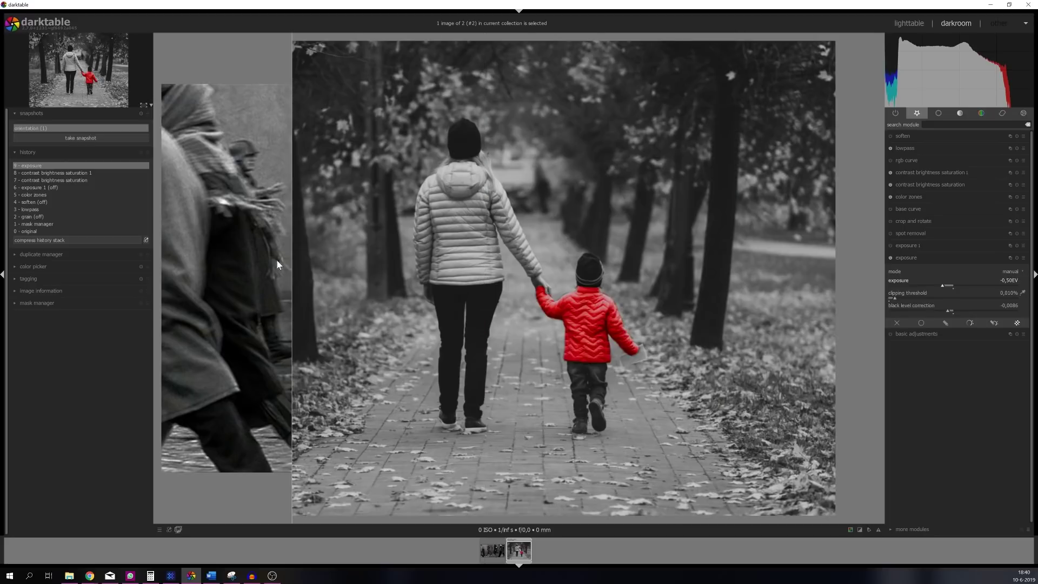
left_click(239, 255)
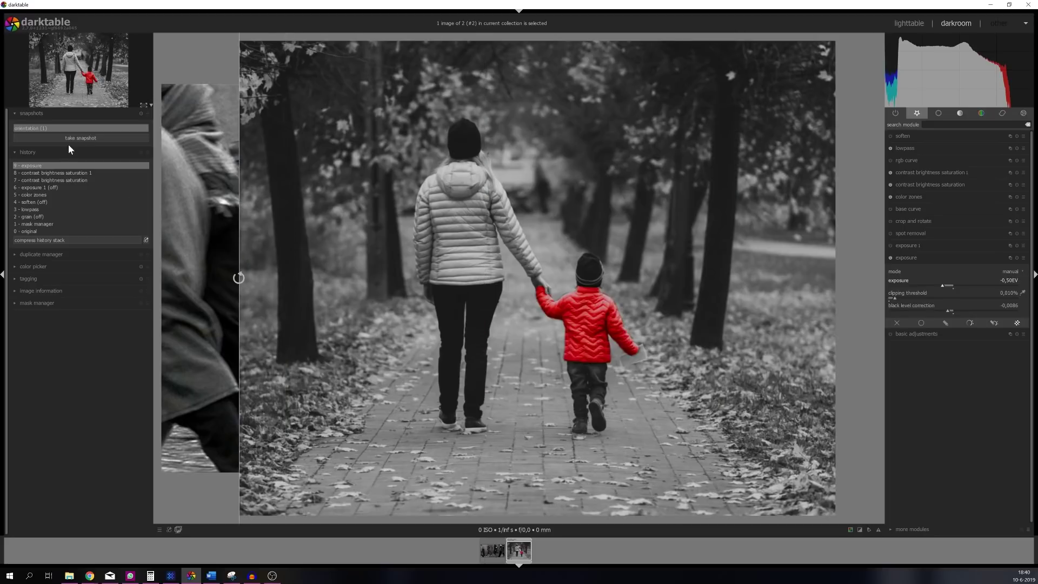
left_click(67, 127)
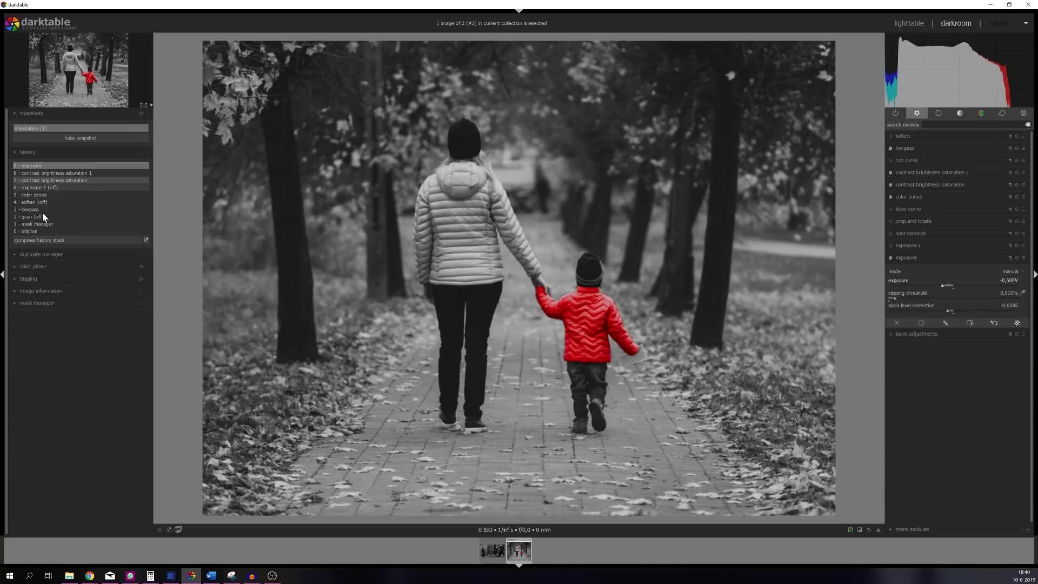
- Revert the photo to its original history state, compress the history stack and collapse the exposure module
left_click(24, 230)
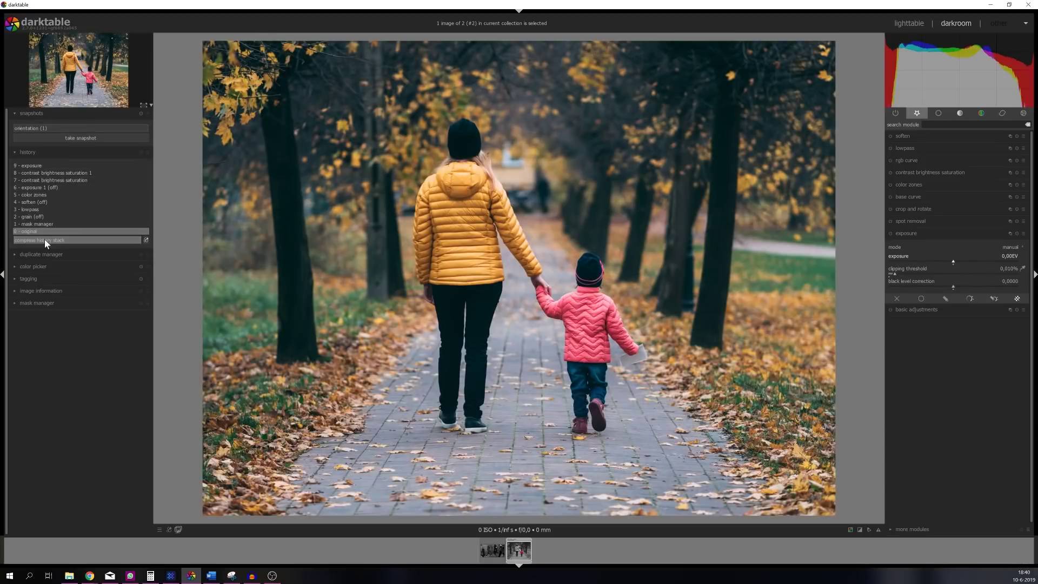
left_click(45, 238)
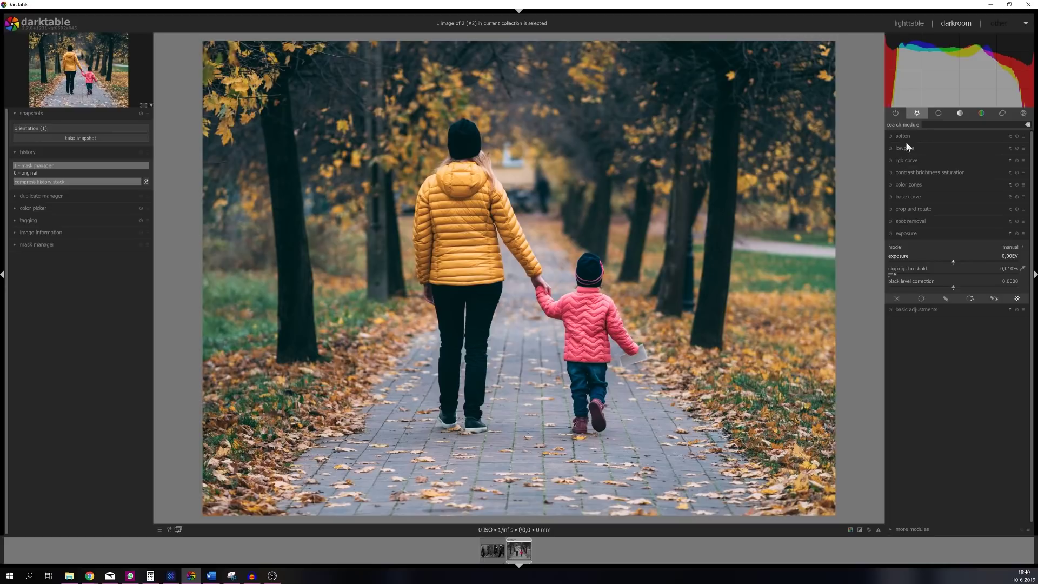
left_click(903, 234)
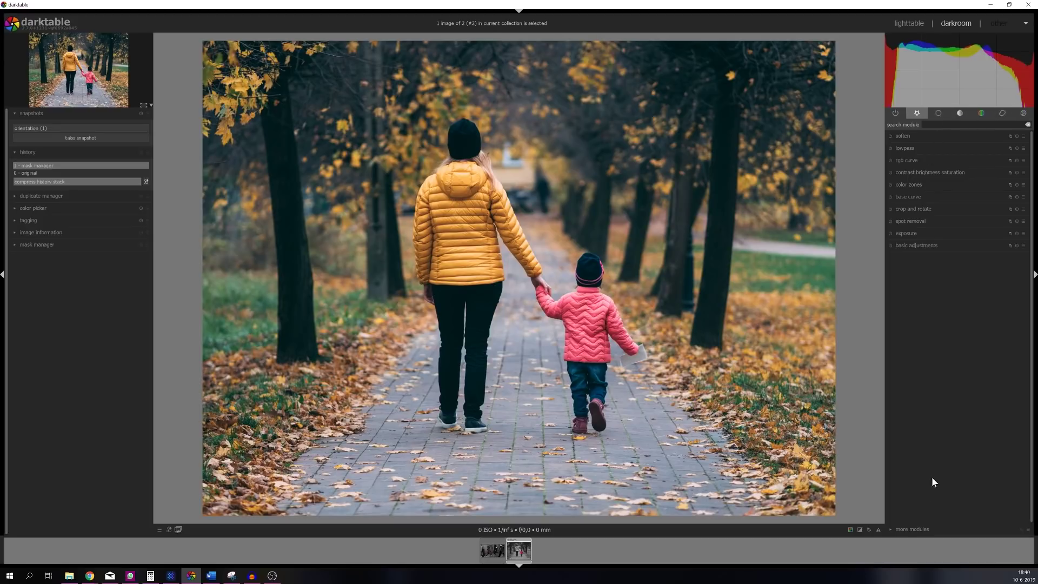
left_click(921, 532)
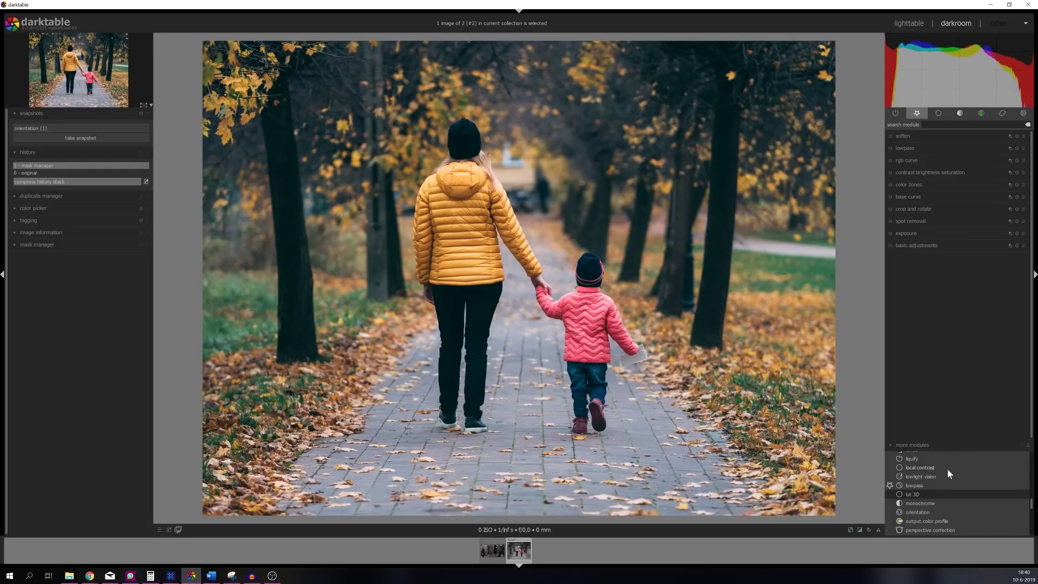
scroll(943, 469, "down", 5)
scroll(942, 468, "up", 5)
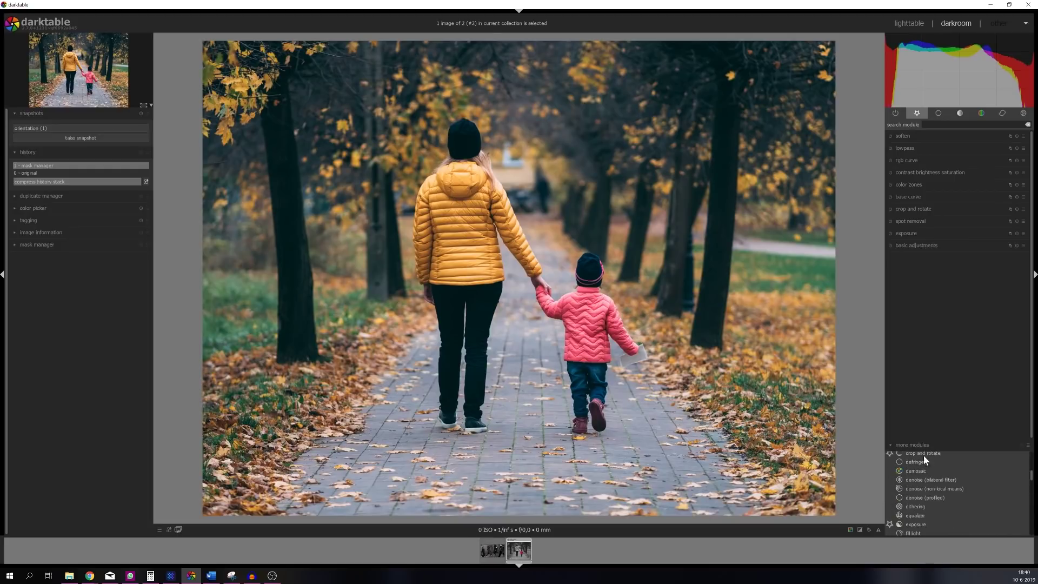
left_click(913, 446)
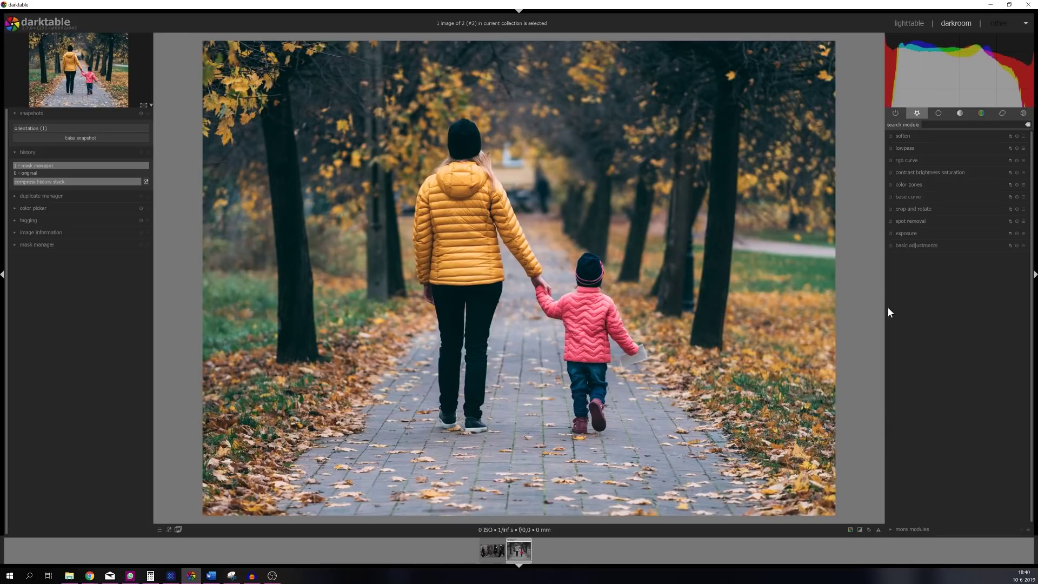
- Enable the lowpass module, set its radius to 2 and collapse the module
left_click(902, 150)
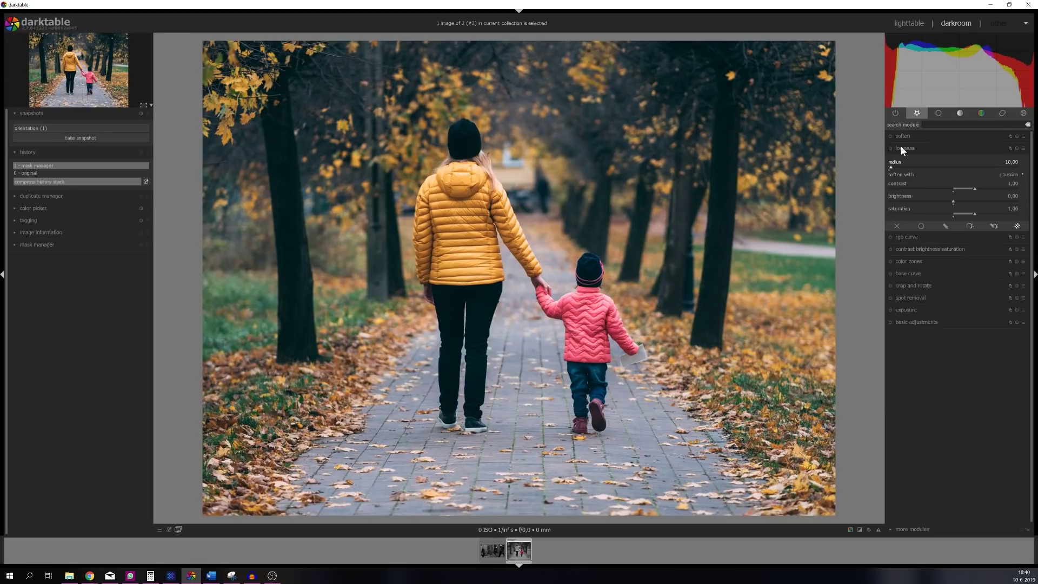
left_click(889, 148)
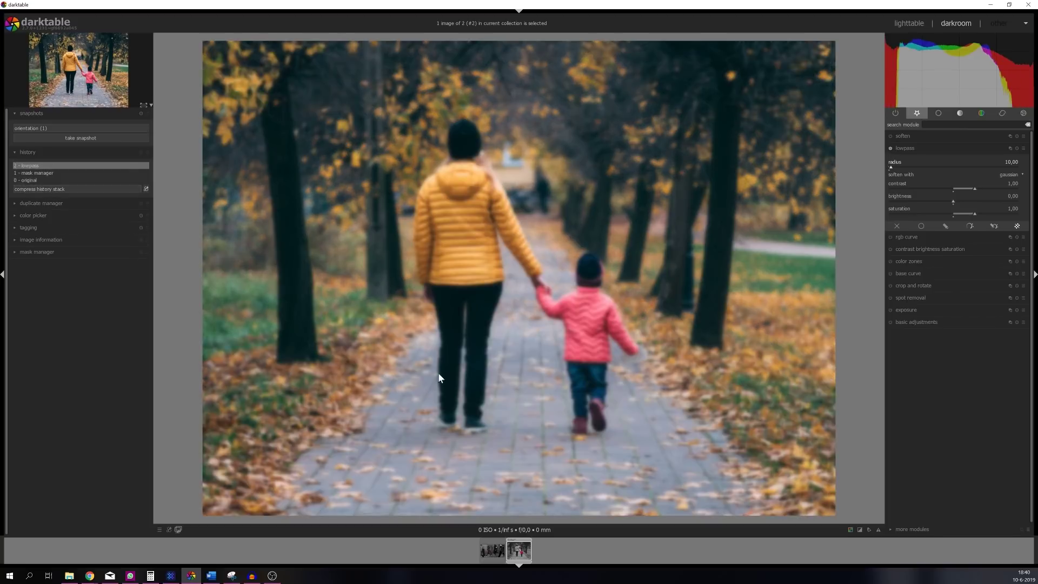
right_click(1013, 161)
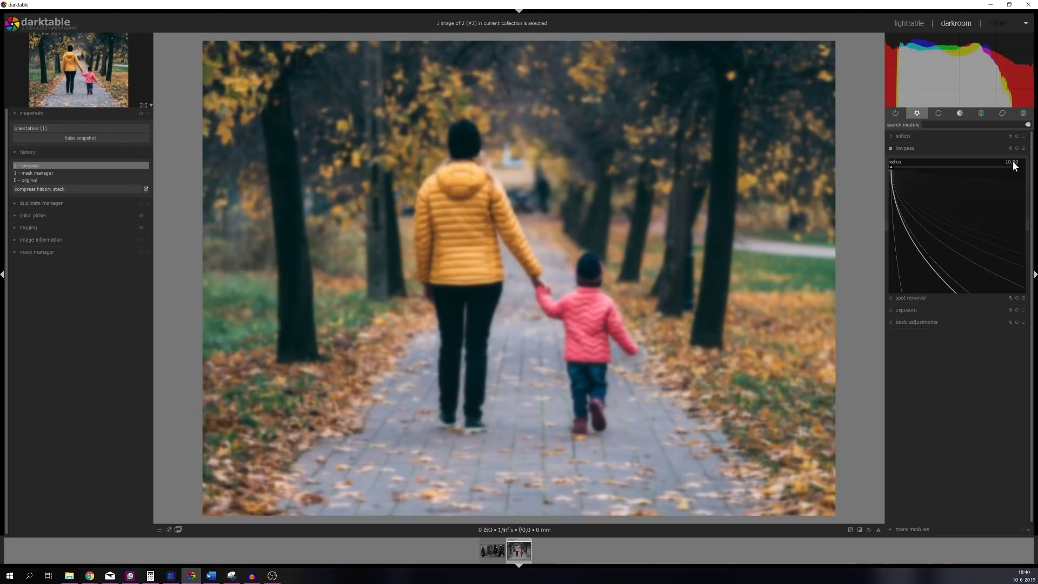
type("2")
key("Return")
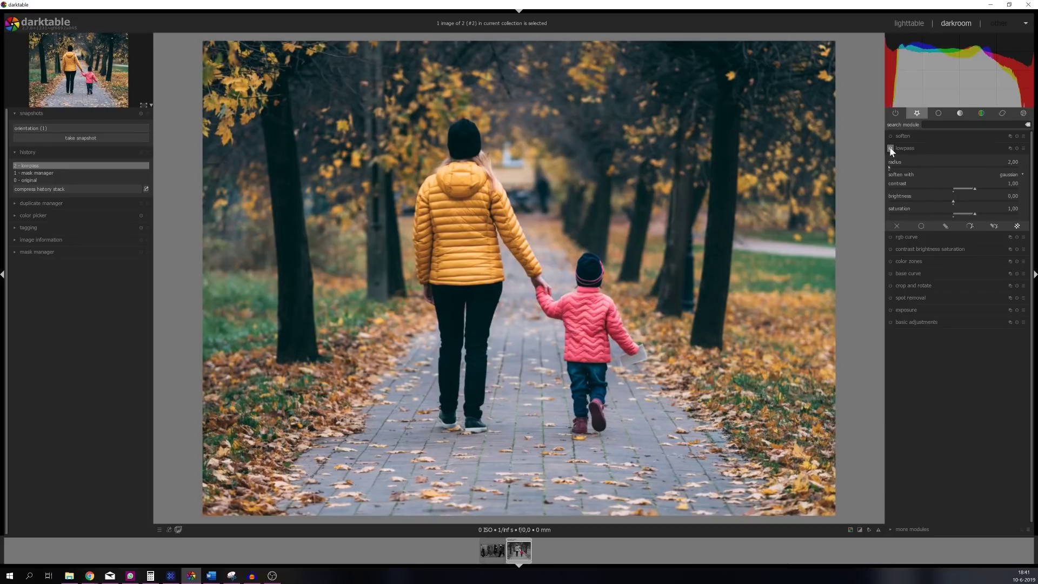
left_click(890, 148)
left_click(908, 150)
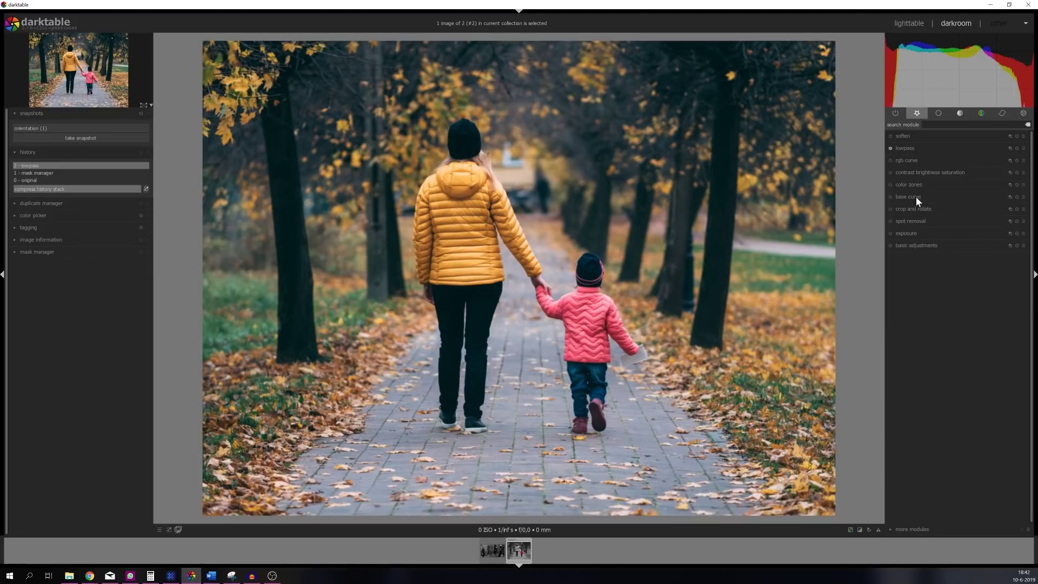
- Enable the contrast brightness saturation module and activate its combined drawn and parametric mask
left_click(902, 172)
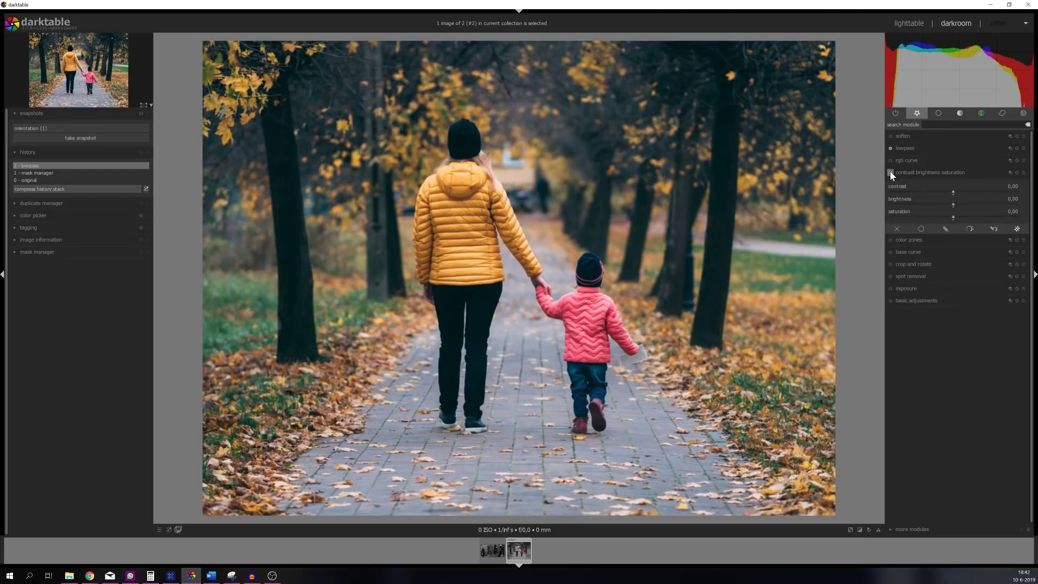
left_click(890, 172)
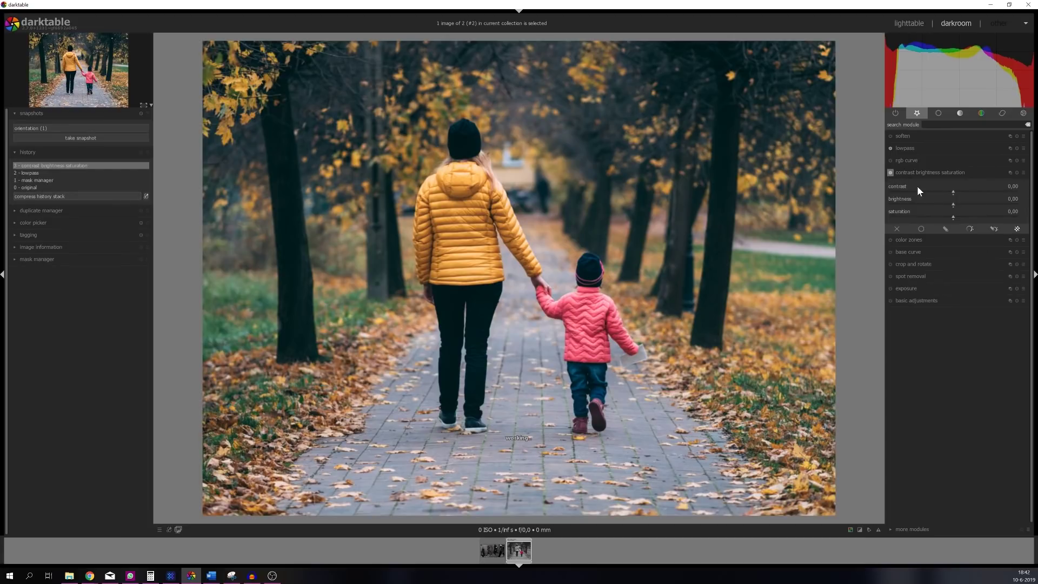
left_click(997, 229)
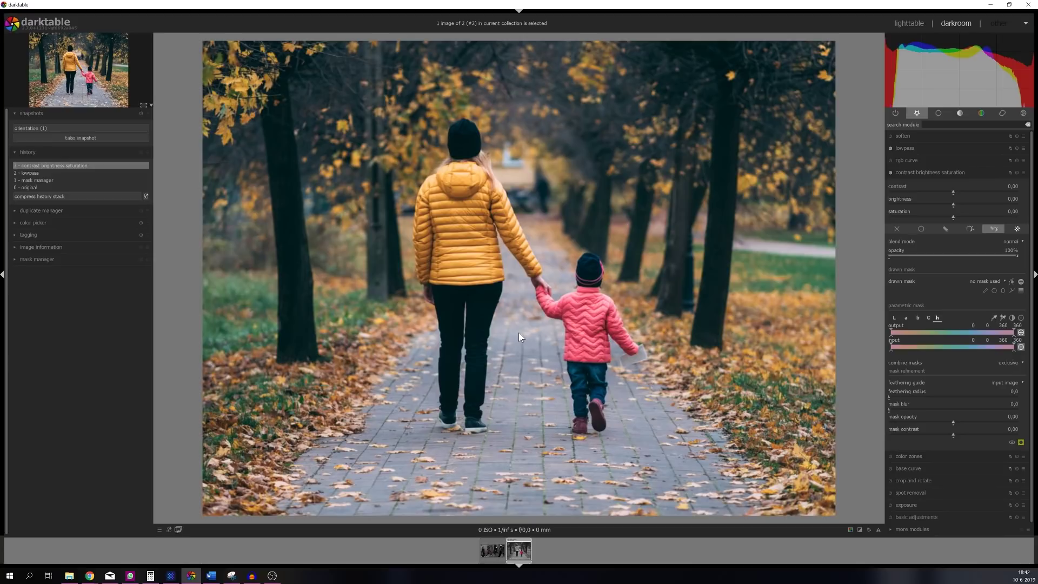
- Set the contrast to 0.1 and the saturation to -1 in the contrast brightness saturation module
right_click(1011, 187)
type("0.1")
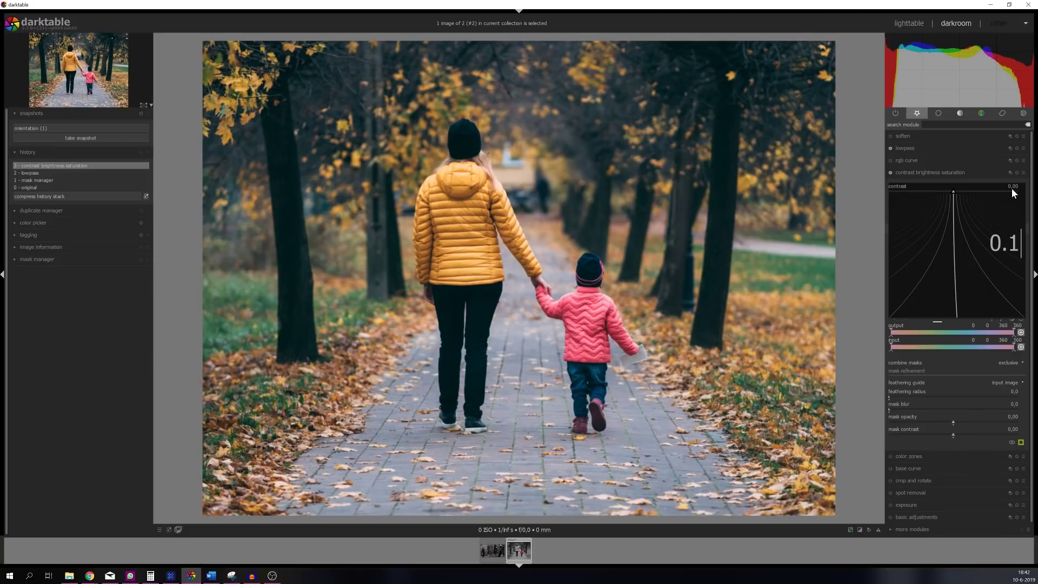
key("Return")
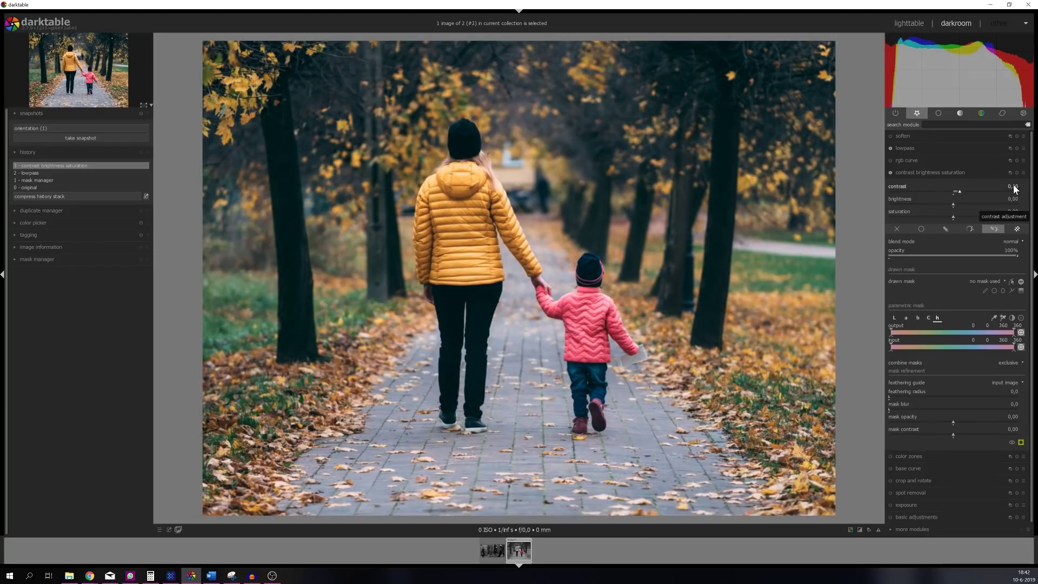
right_click(1012, 187)
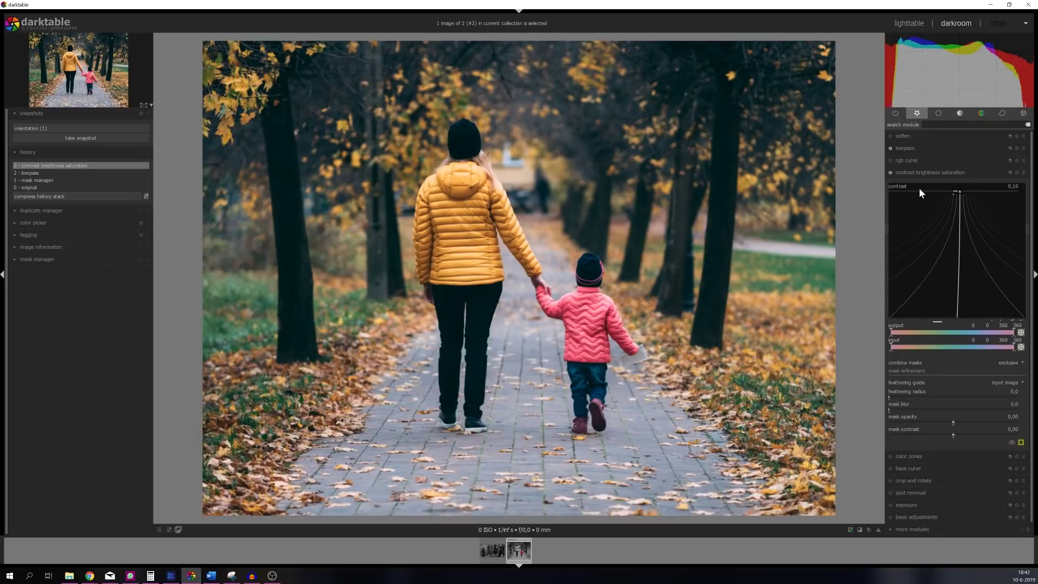
key("Escape")
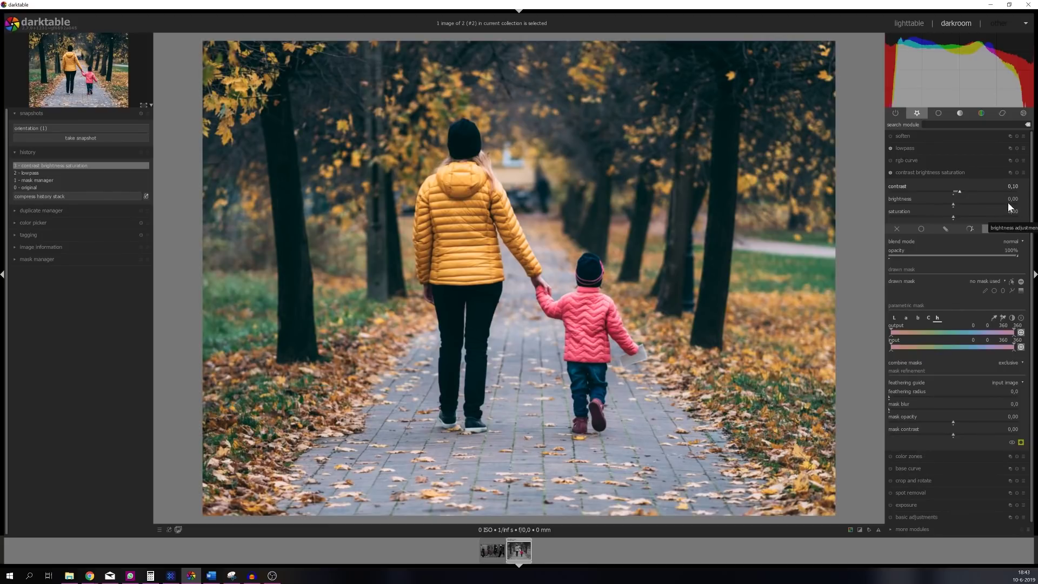
right_click(1010, 211)
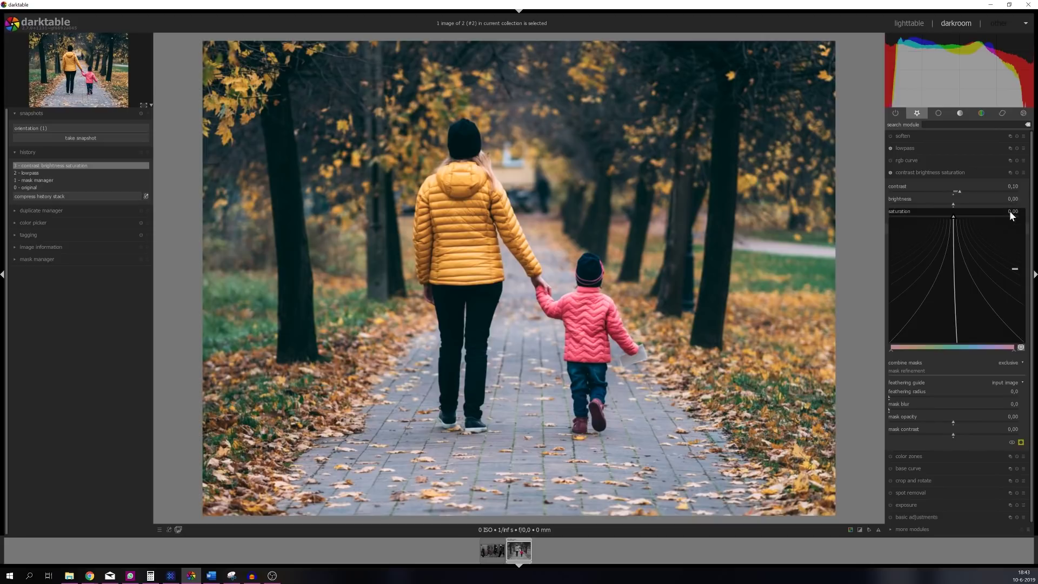
type("-1")
key("Return")
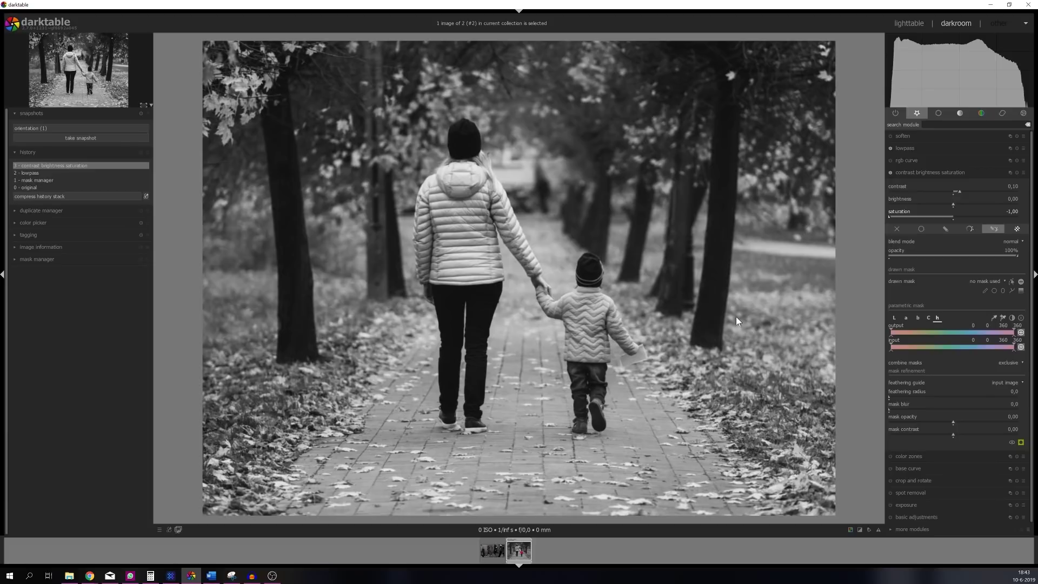
- Draw a path mask around the child's jacket and enlarge its outline slightly
scroll(595, 309, "up", 1)
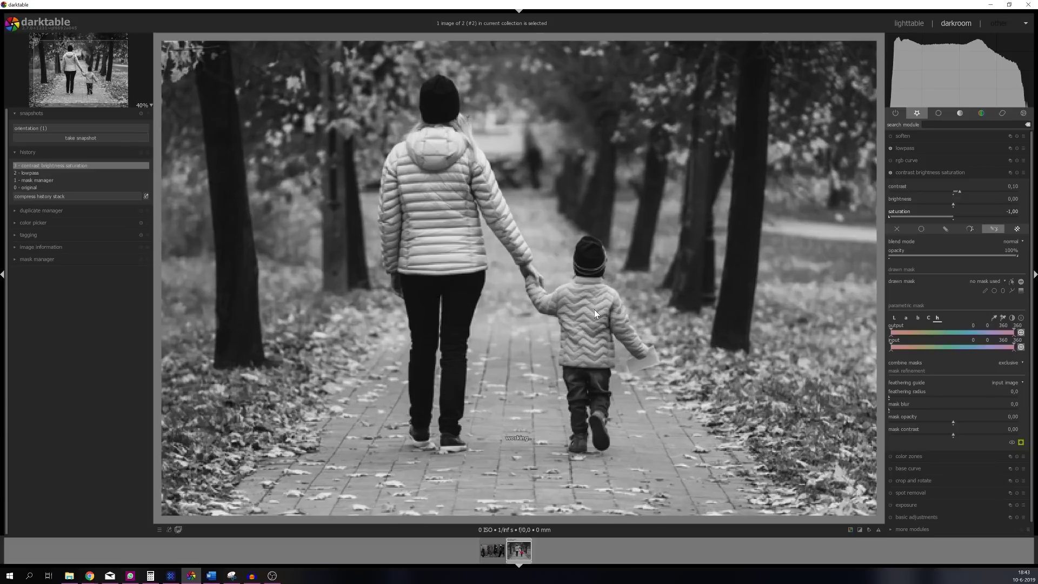
scroll(595, 309, "up", 1)
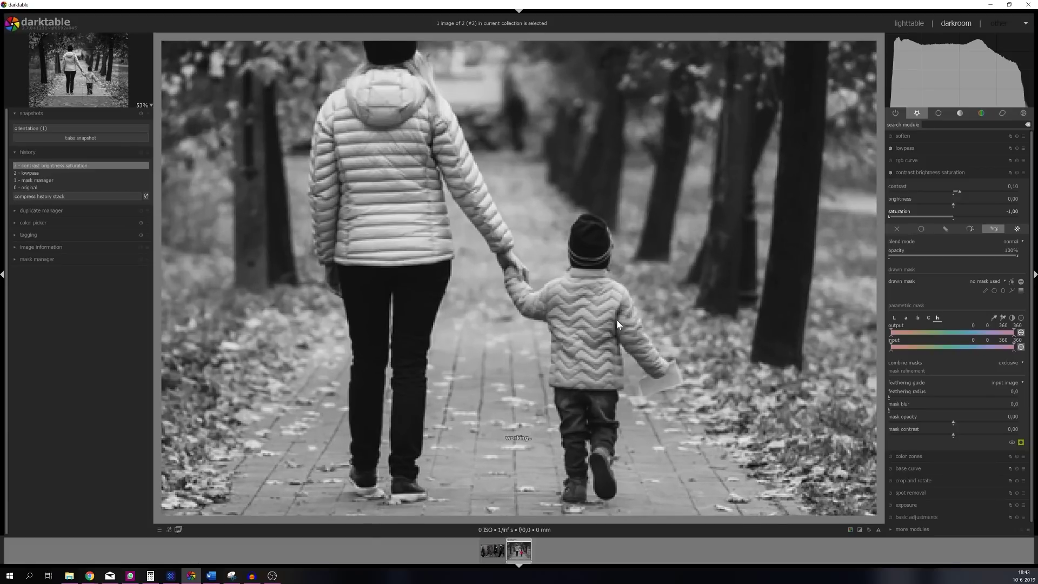
scroll(617, 320, "up", 2)
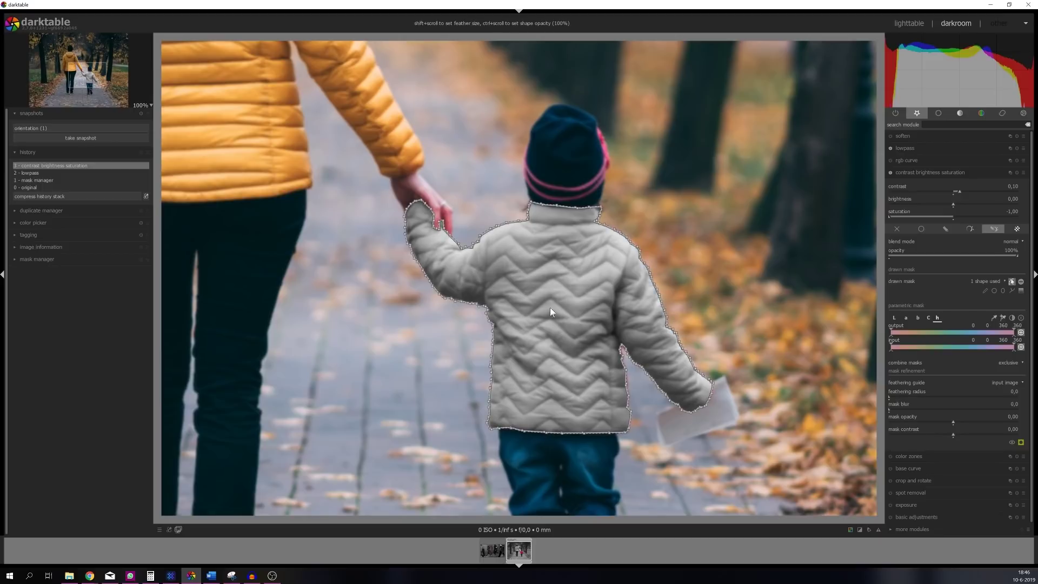
scroll(753, 310, "up", 1)
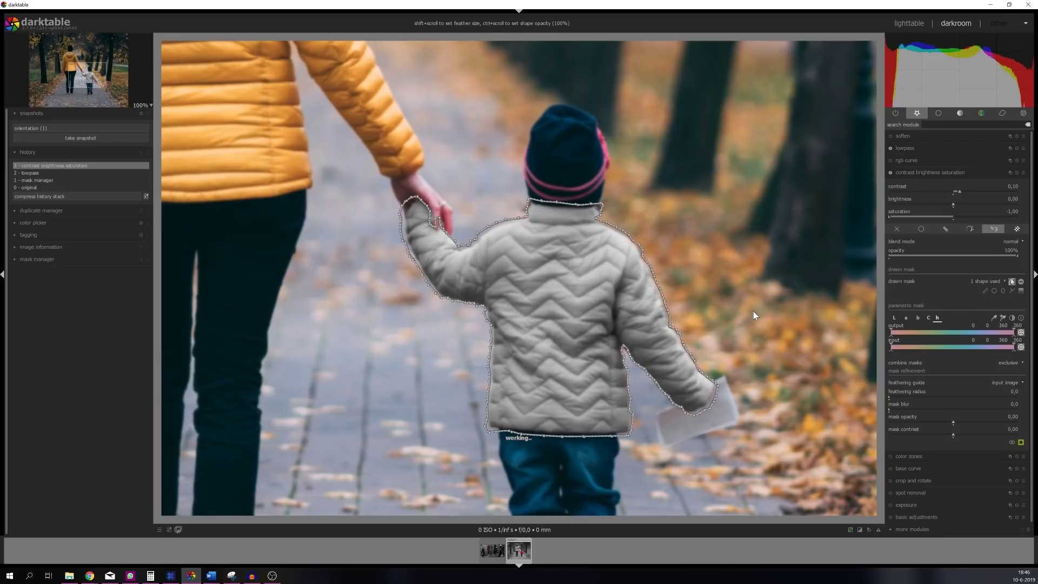
scroll(753, 310, "up", 1)
scroll(754, 310, "down", 3)
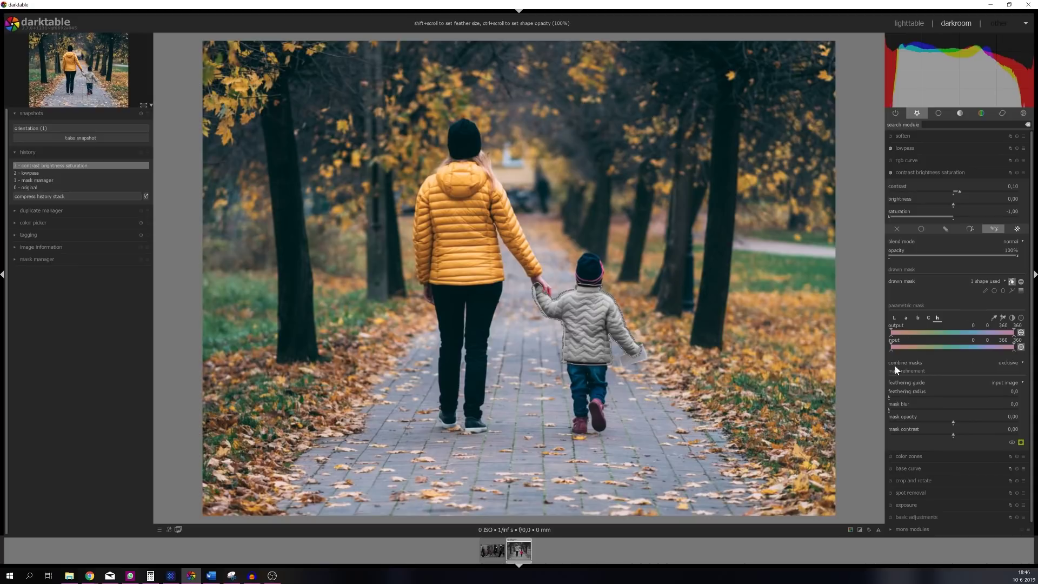
- Set the mask combination to exclusive & inverted so the desaturation applies everywhere except the child's jacket
left_click(1007, 369)
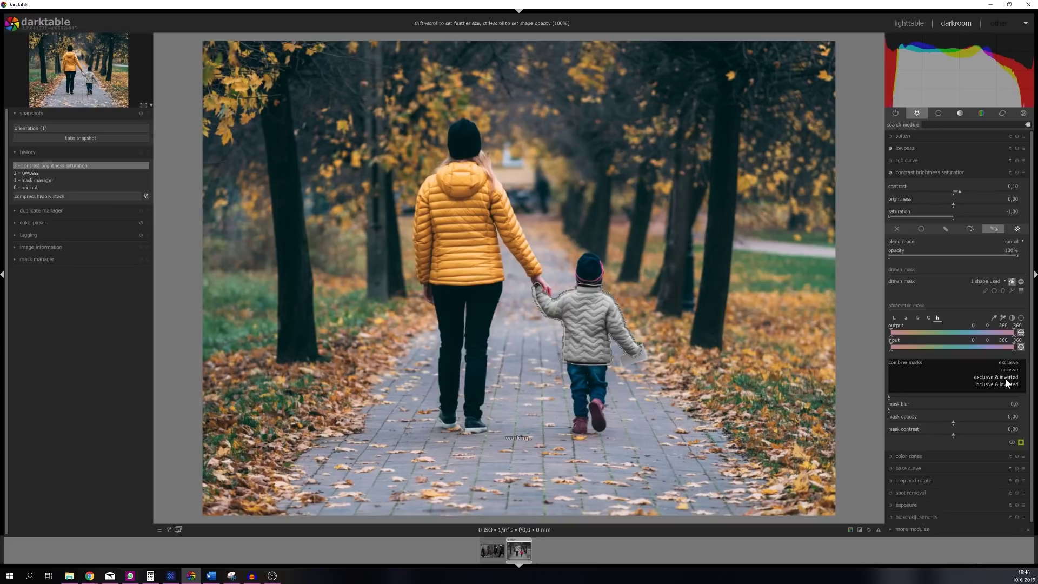
left_click(1005, 378)
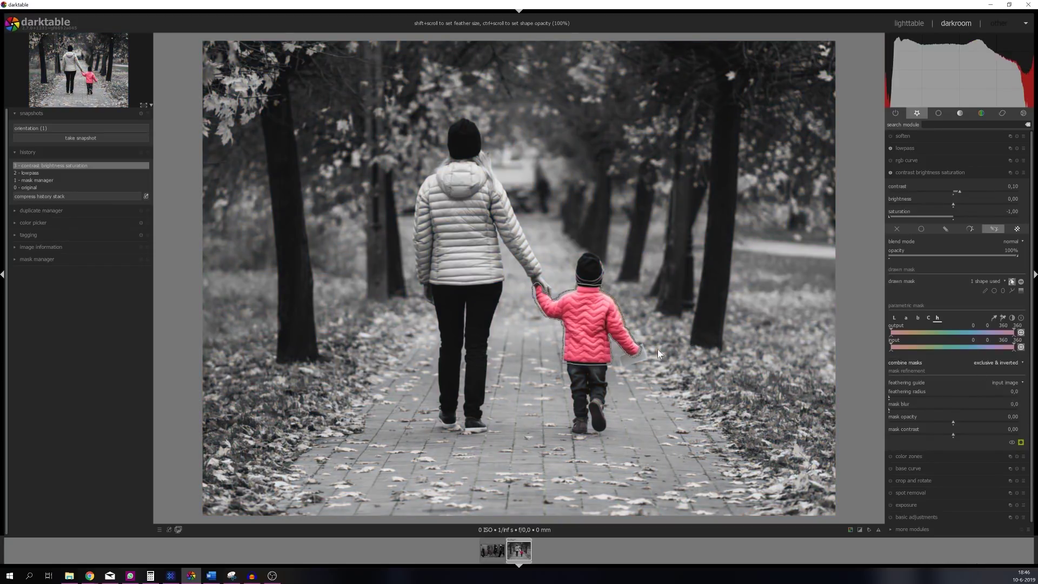
left_click(611, 301)
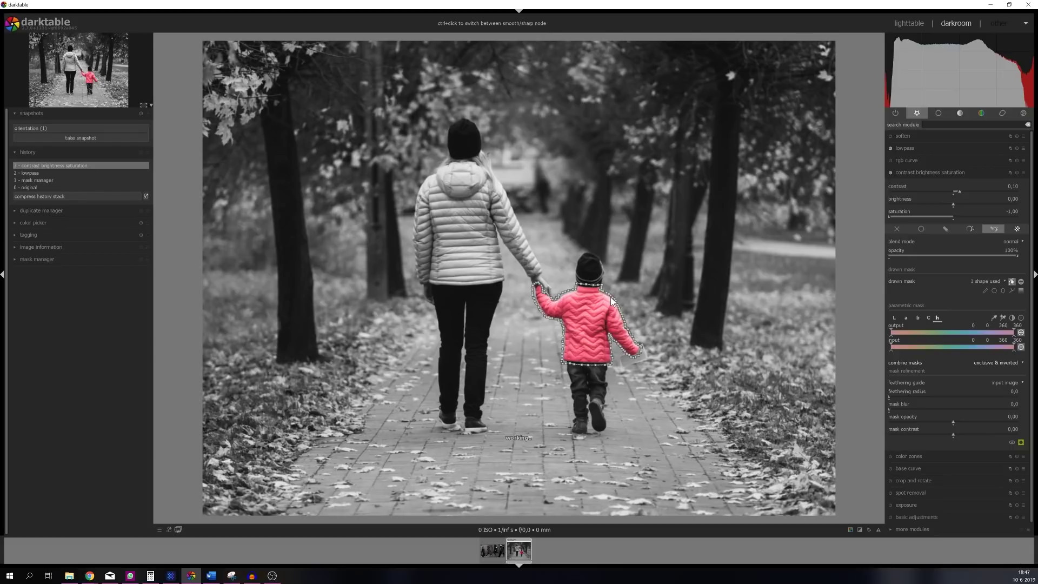
- Inspect the edge of the path mask around the child's jacket at 200% zoom
left_click(144, 105)
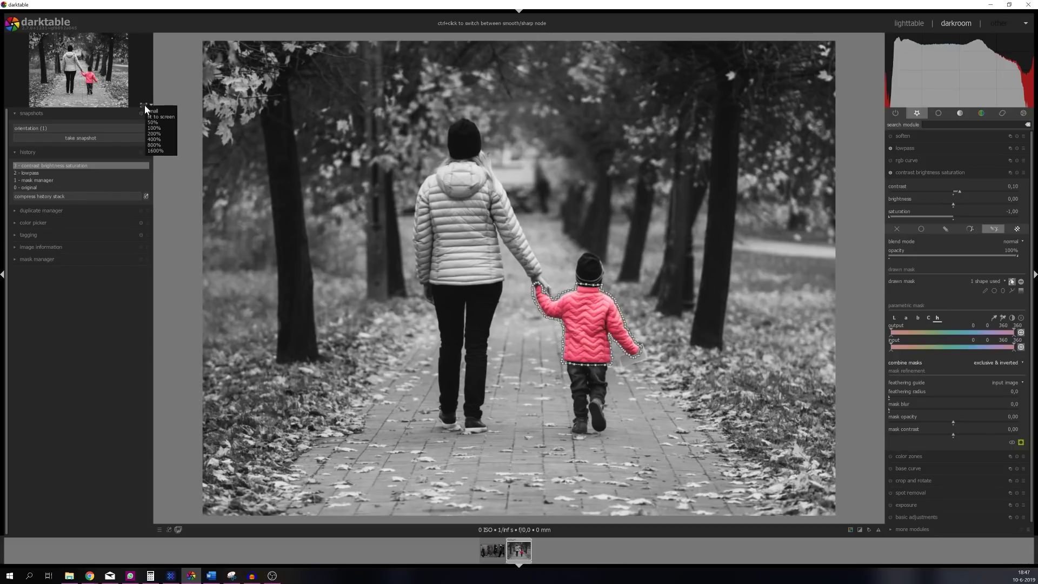
left_click(154, 135)
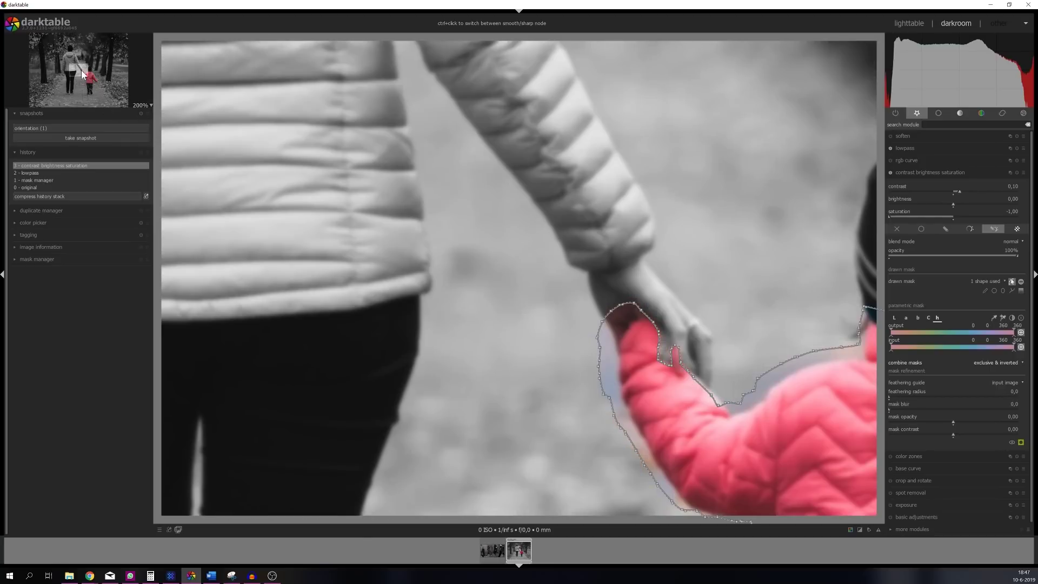
left_click_drag(93, 77, 95, 79)
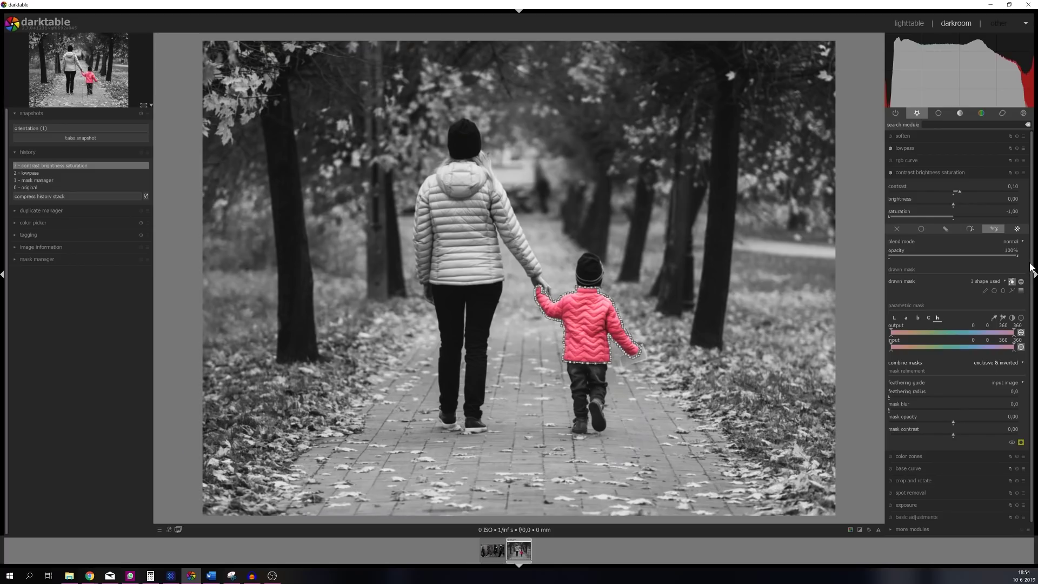
- Hide the mask outline and add a second contrast brightness saturation instance with its brightness set to -0.2
left_click(1013, 283)
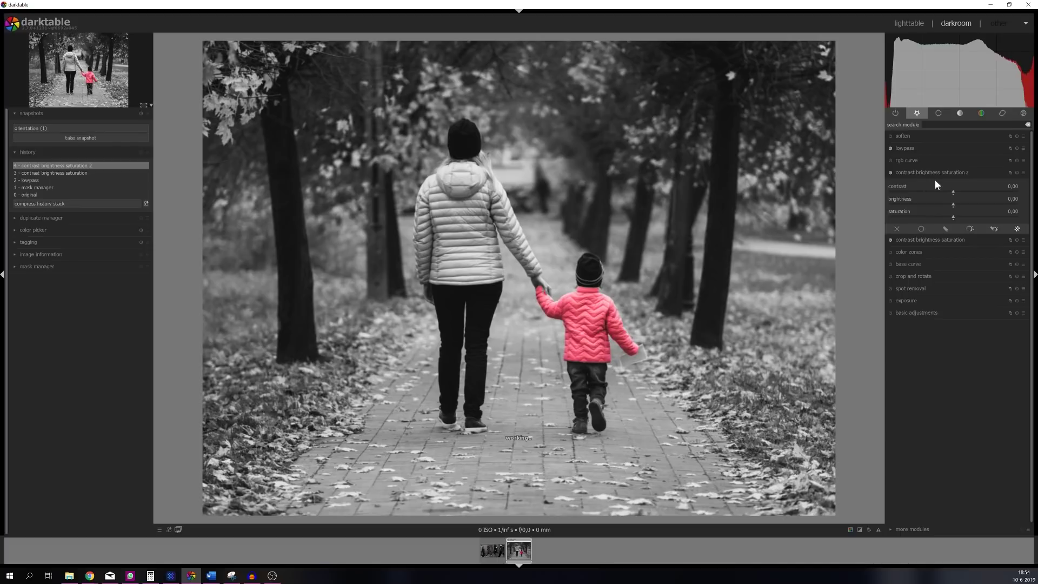
right_click(1012, 199)
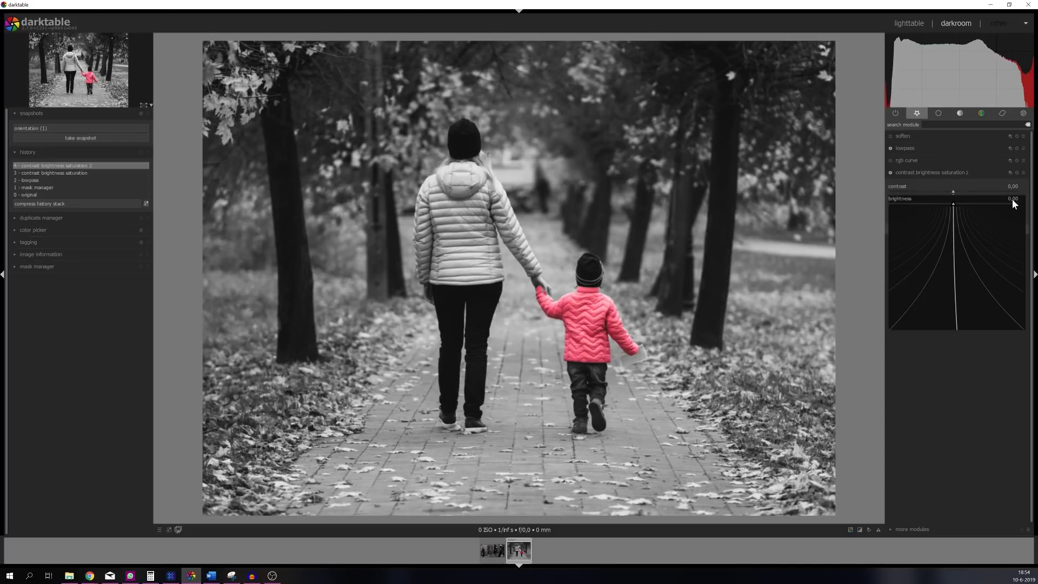
type("-0.2")
key("Return")
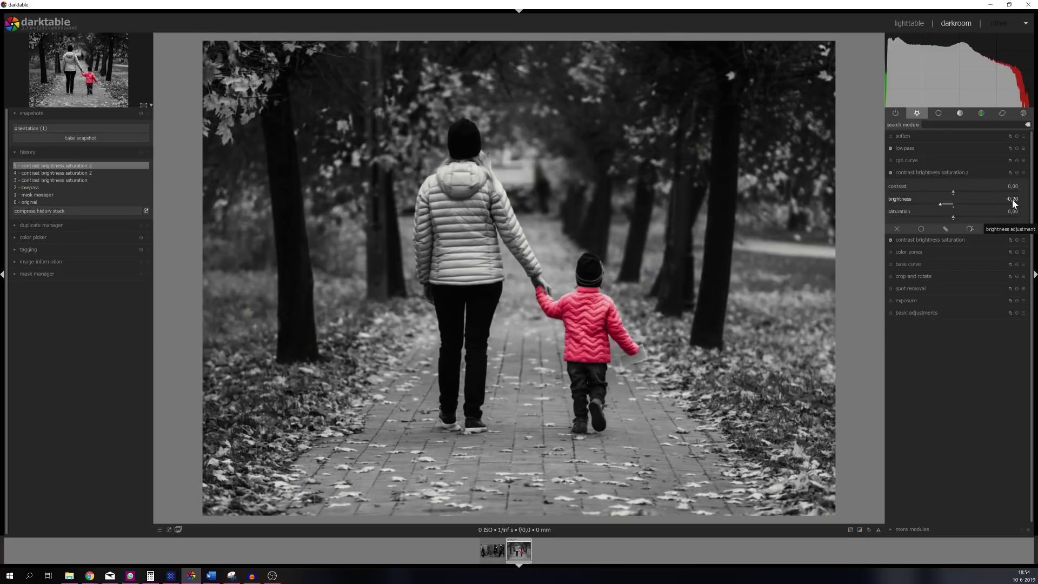
left_click(935, 173)
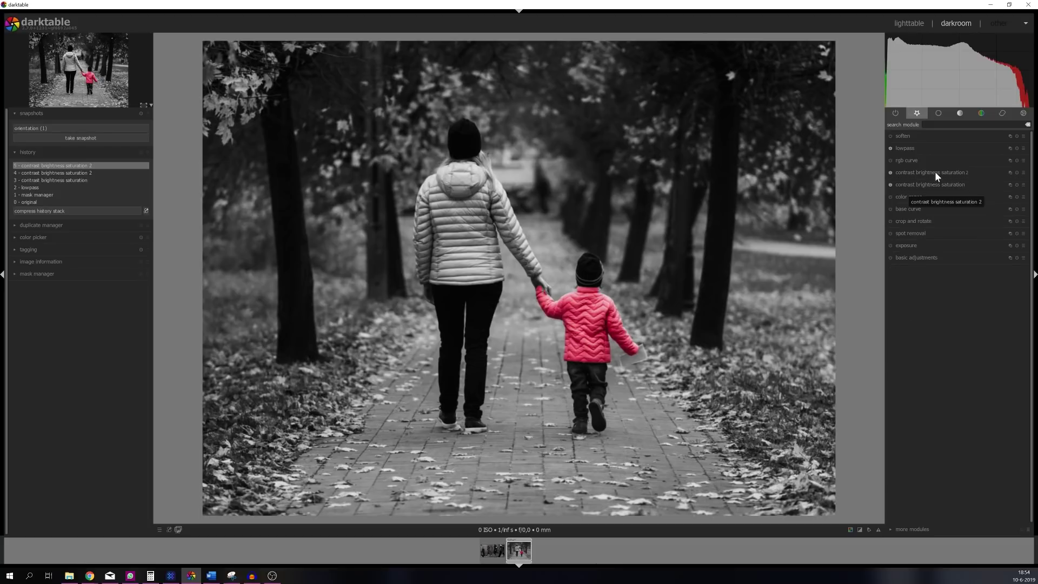
- Enable the color zones module and sample the child's jacket color with its color picker
left_click(907, 198)
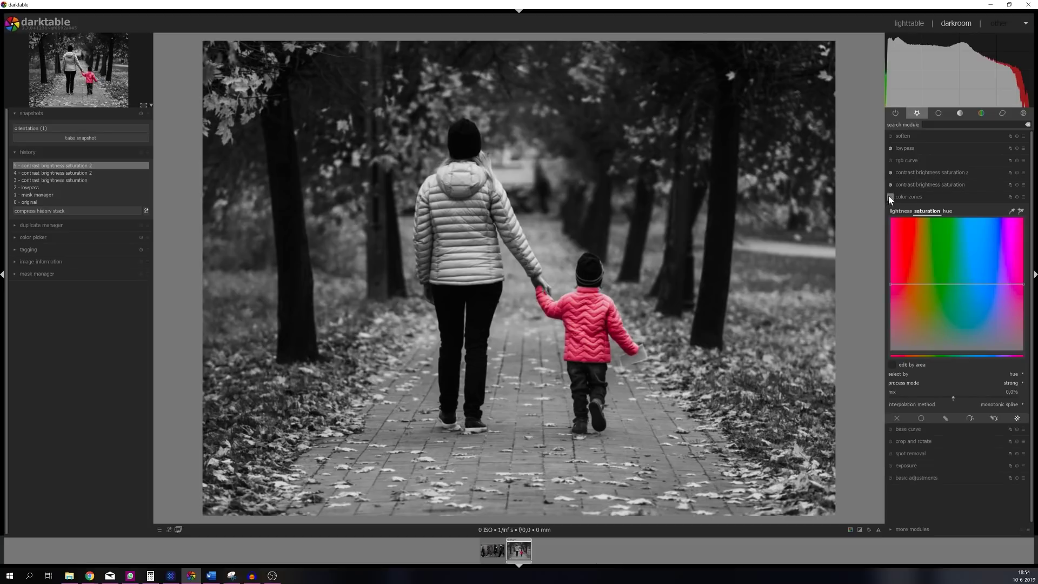
left_click(890, 197)
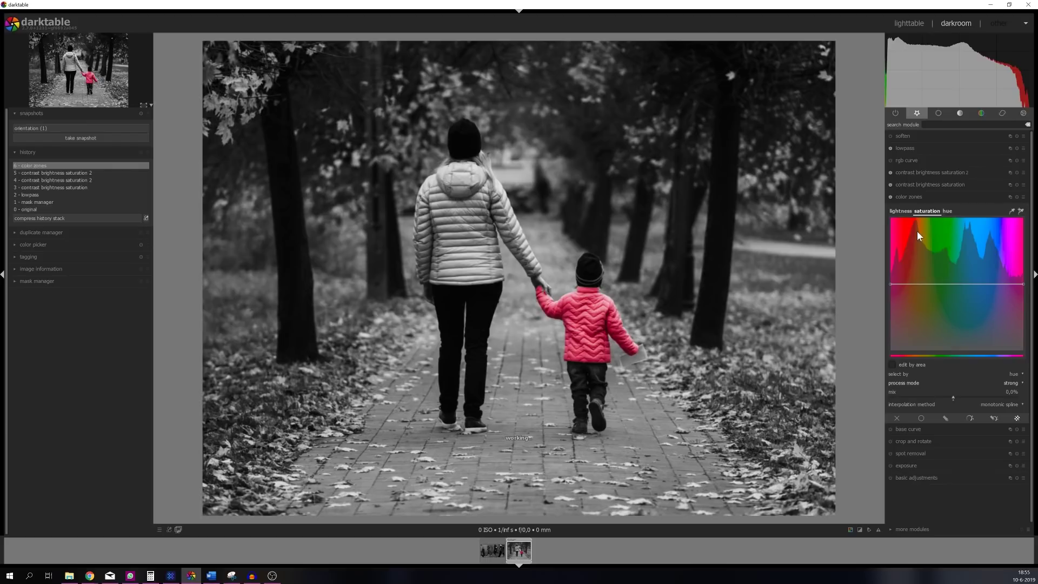
left_click(1013, 215)
left_click(580, 314)
left_click(584, 313)
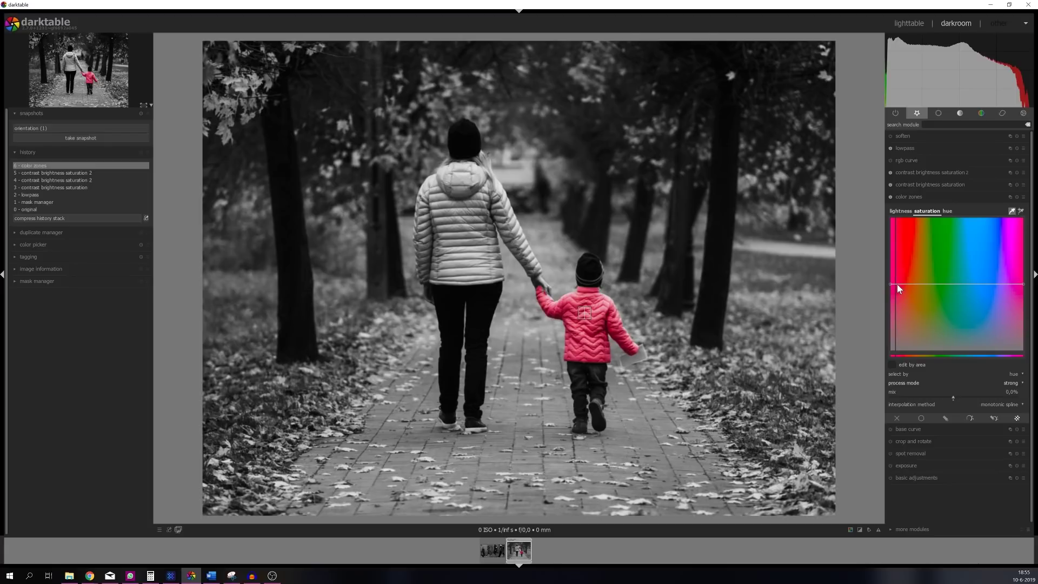
- Raise the color zones saturation curve at the jacket's sampled hue and confine the boost to the red range
left_click_drag(898, 283, 910, 257)
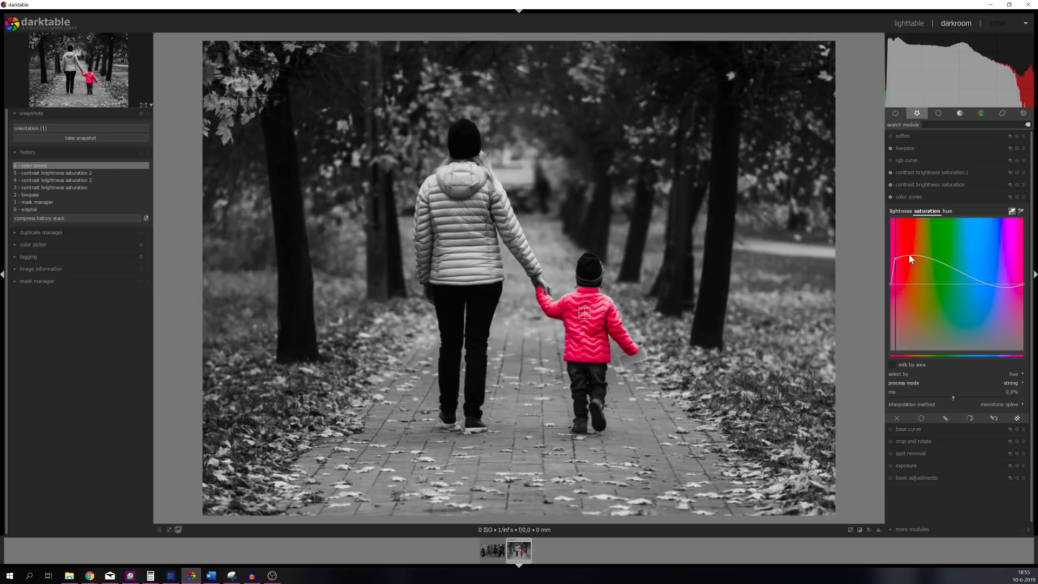
left_click(909, 256)
scroll(908, 257, "down", 1)
left_click(916, 280)
scroll(916, 285, "down", 1)
- Bend the color zones hue curve at the jacket's sampled color to shift the jacket toward pure red
left_click(948, 210)
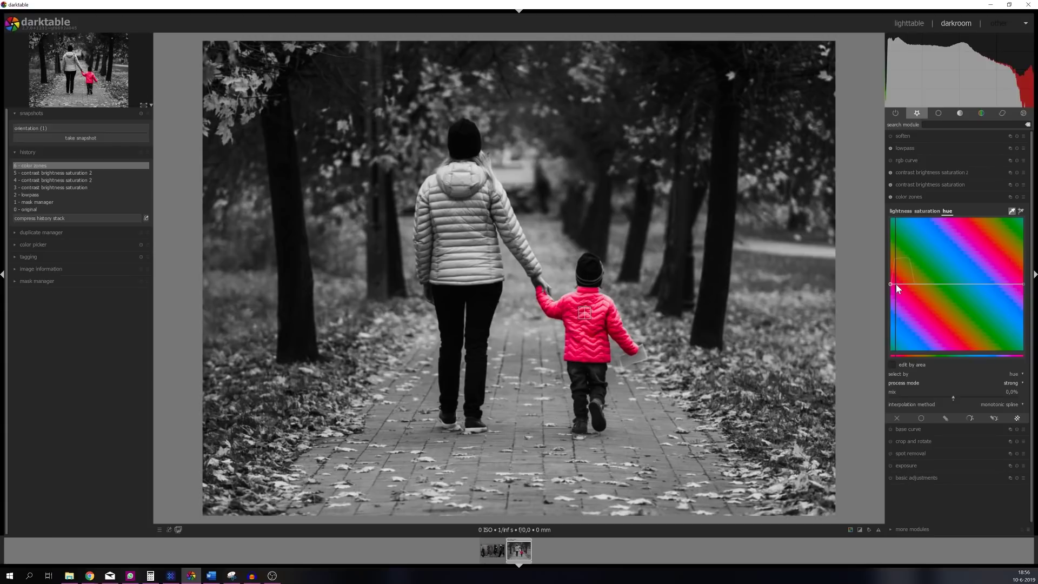
left_click_drag(896, 286, 906, 284)
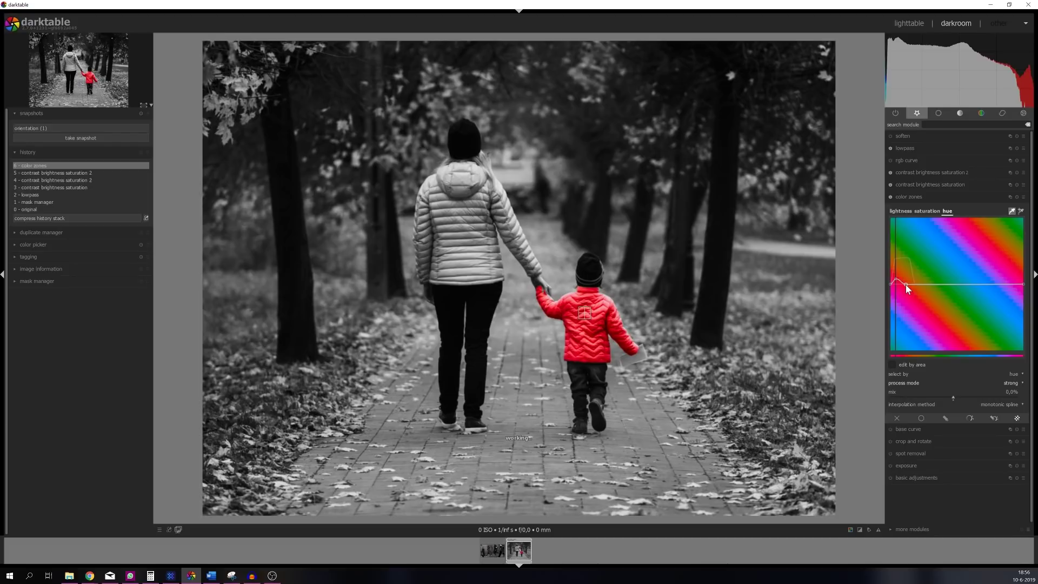
left_click(1012, 211)
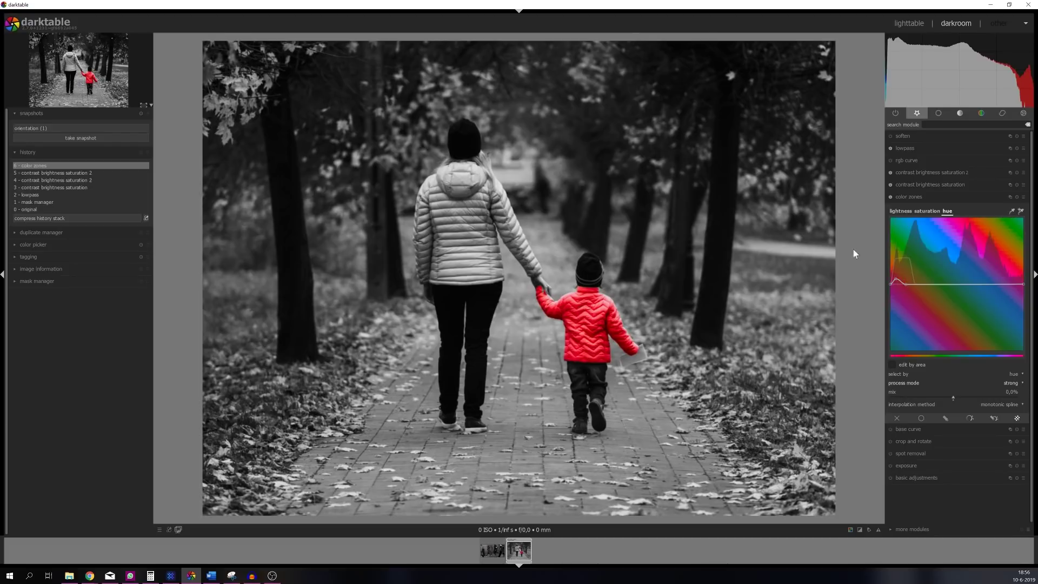
left_click(930, 197)
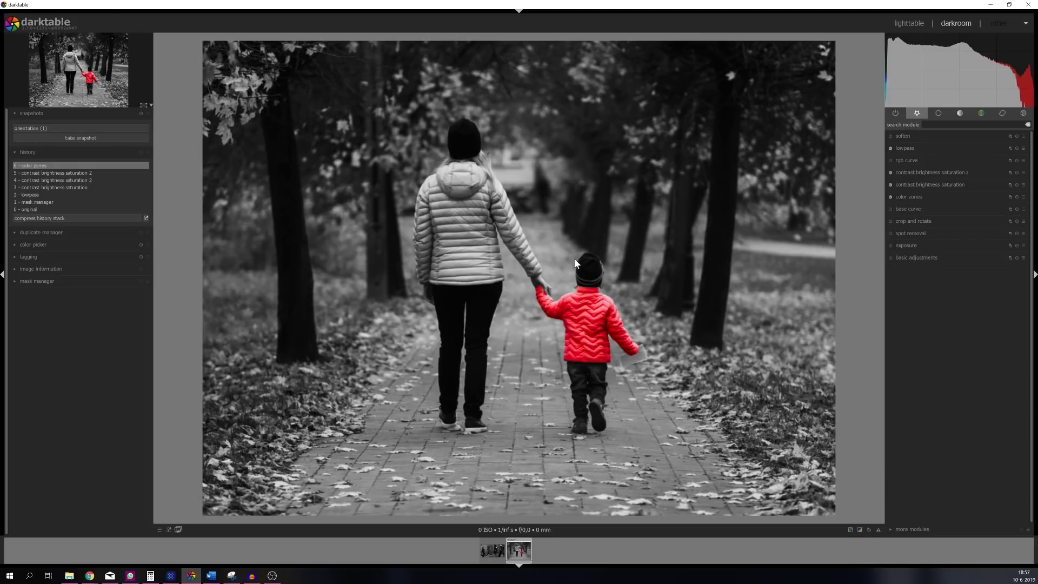
- Compare the edited park photo with the film still's orientation snapshot in the split view
left_click(46, 129)
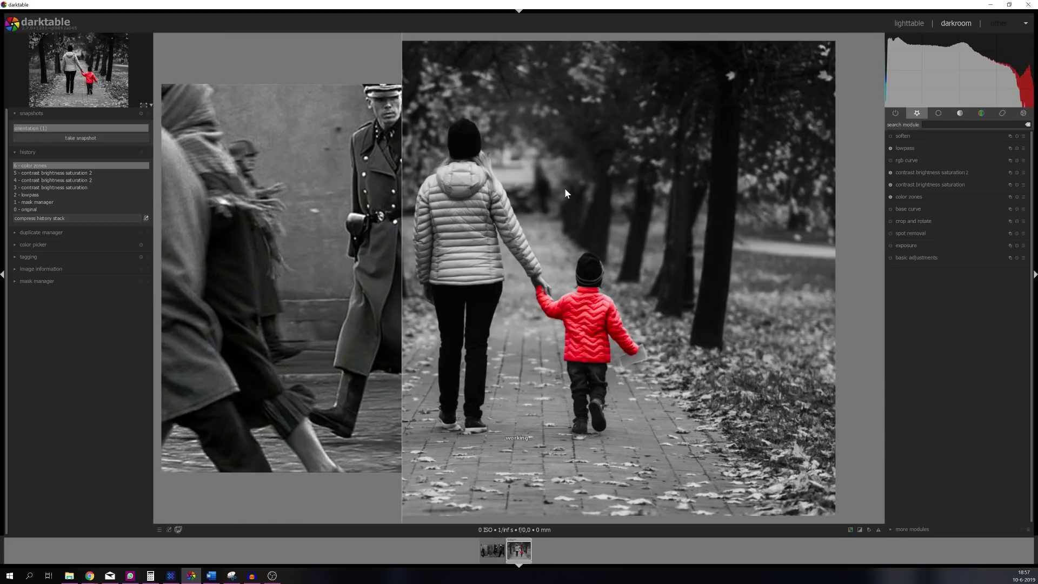
left_click(565, 188)
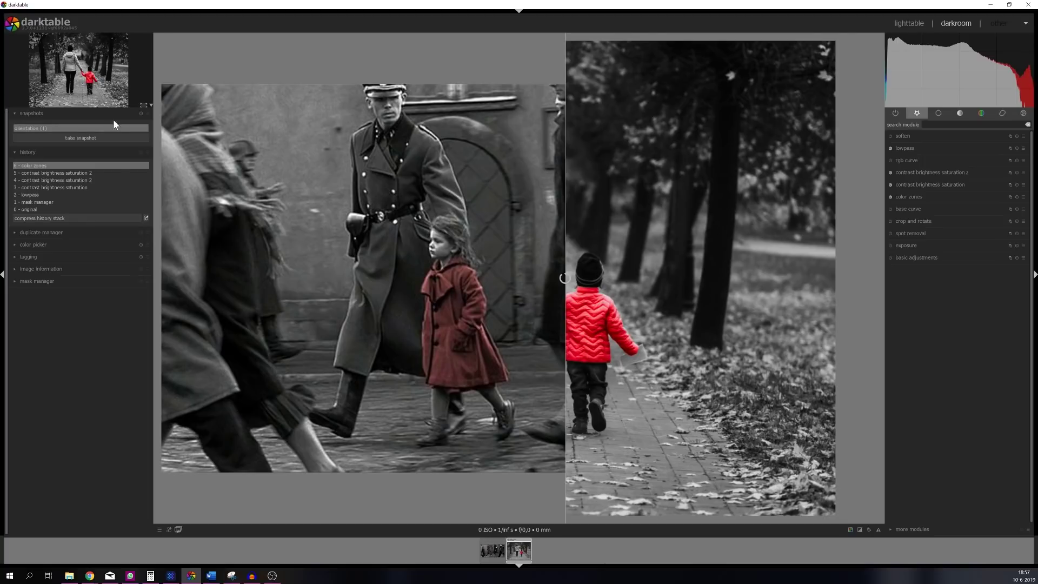
left_click(67, 127)
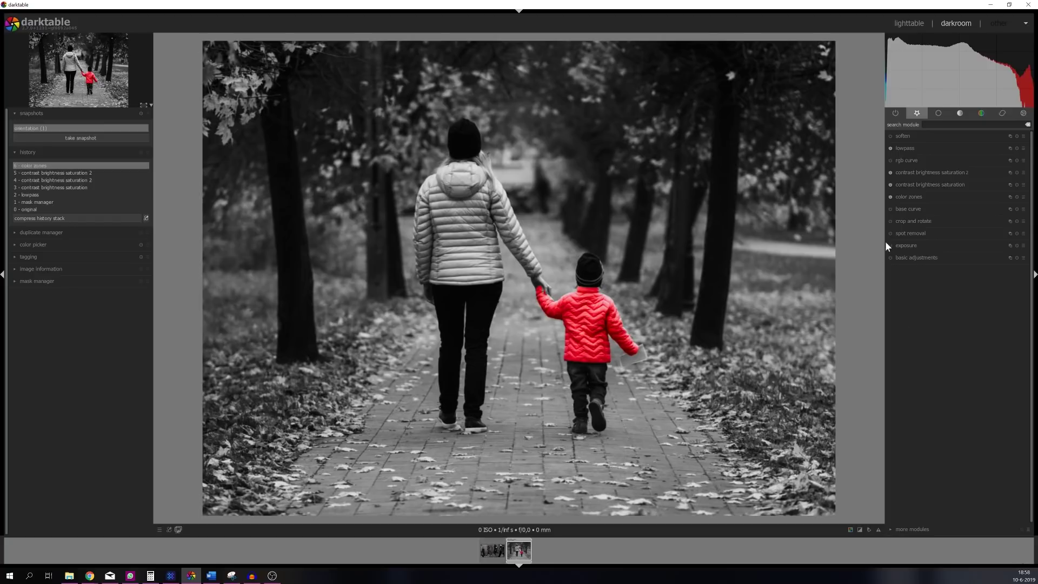
- Enable the exposure module and set the exposure to -0.5 EV and the black level correction to -0.0086
left_click(912, 246)
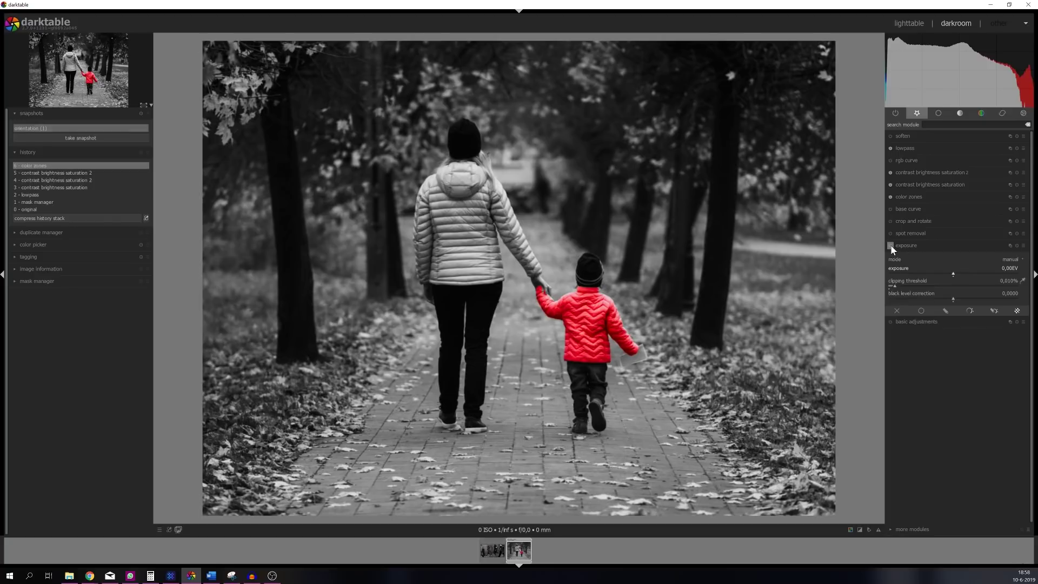
left_click(891, 246)
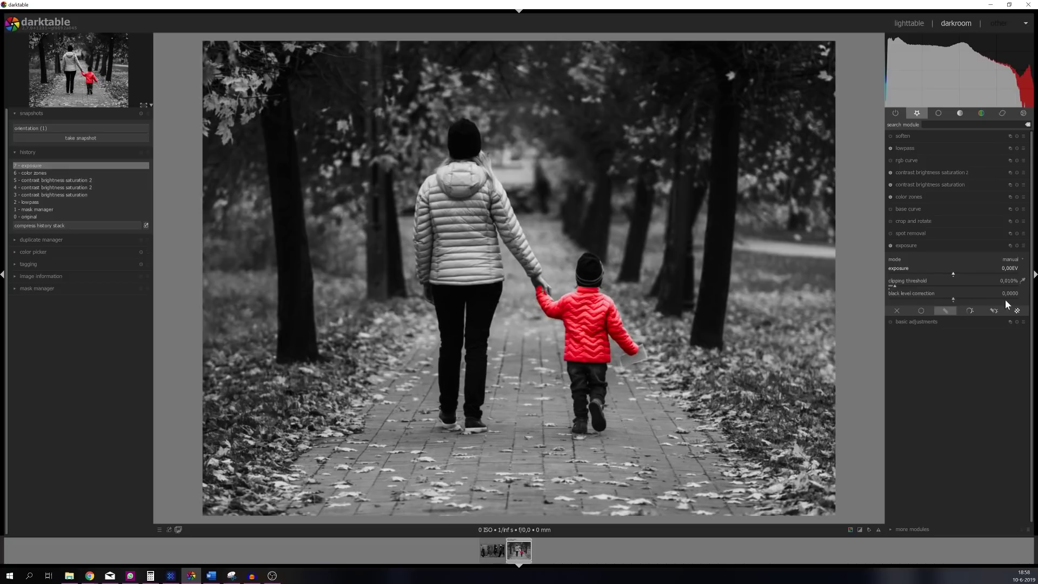
right_click(1009, 273)
type("-0.5")
key("Return")
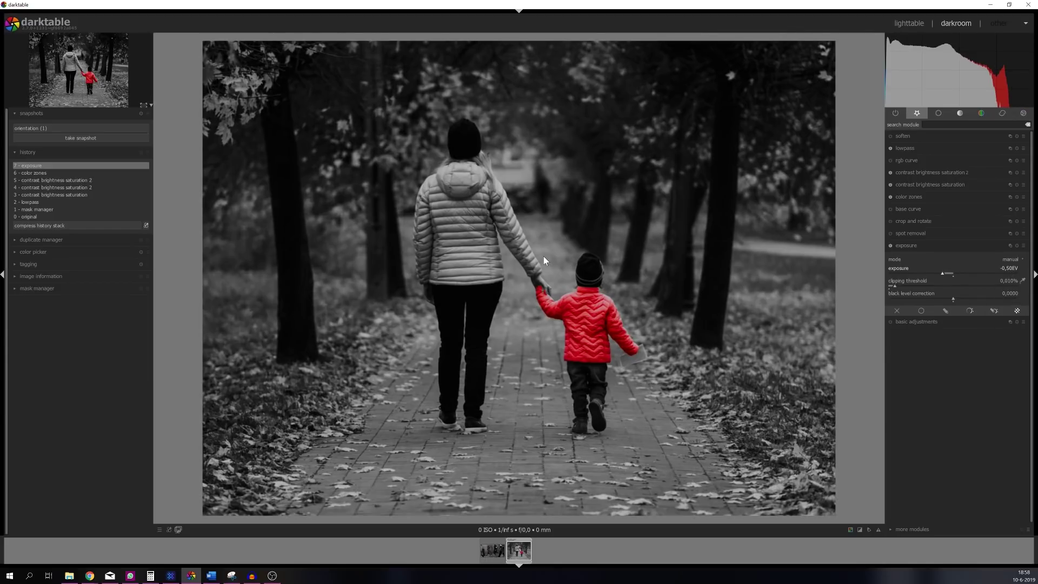
right_click(1009, 294)
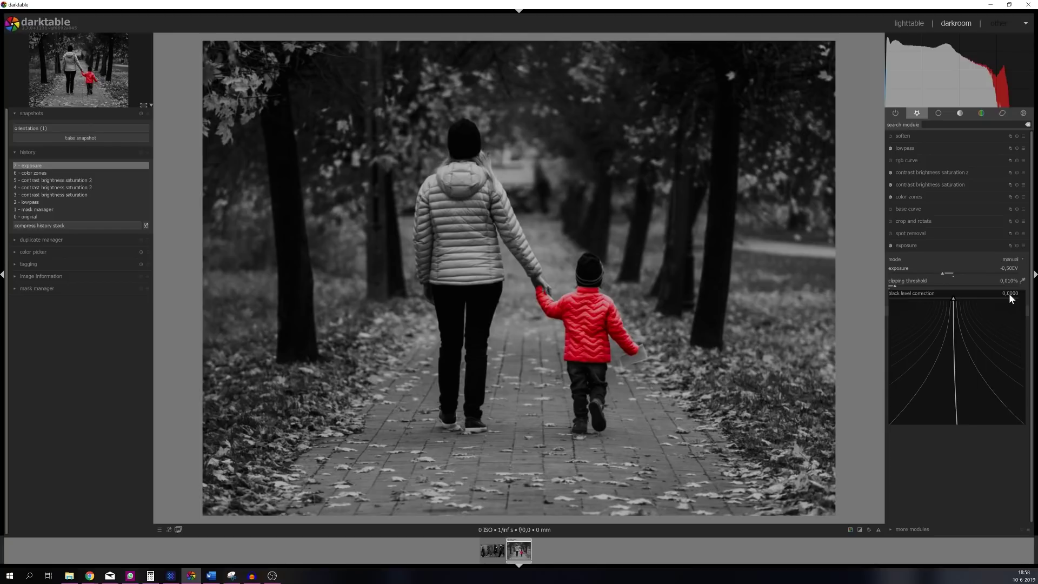
type("-0.0086")
key("Return")
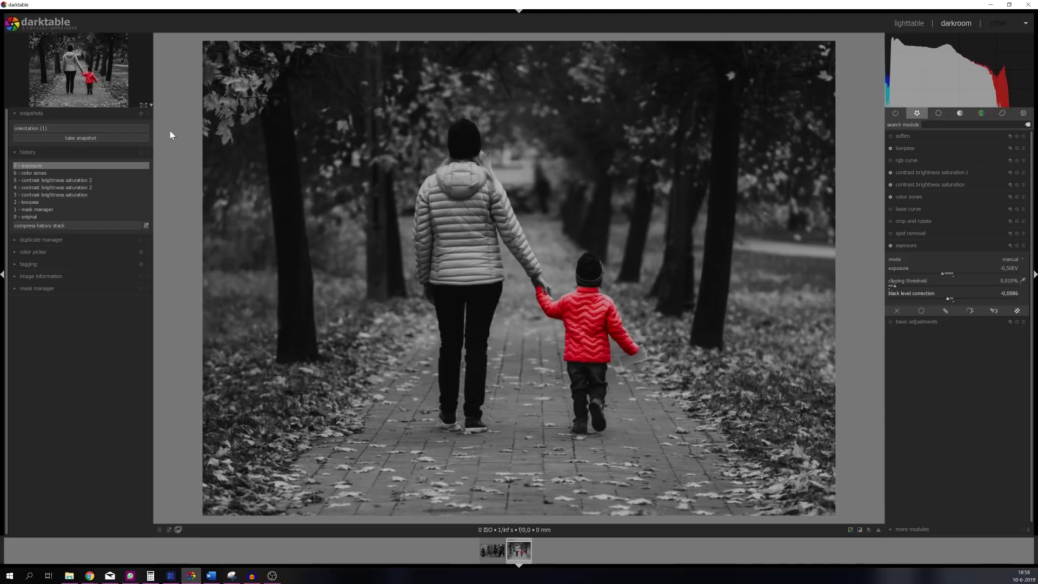
- Compare the darkened park photo with the film still snapshot again, moving the split line beside the child
left_click(93, 131)
left_click_drag(555, 156, 569, 308)
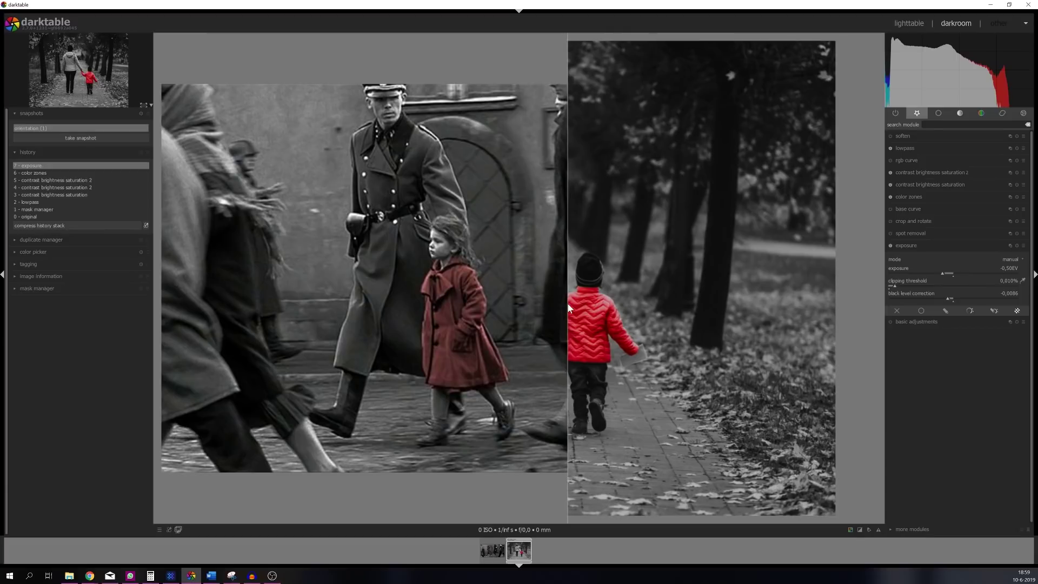
left_click(522, 301)
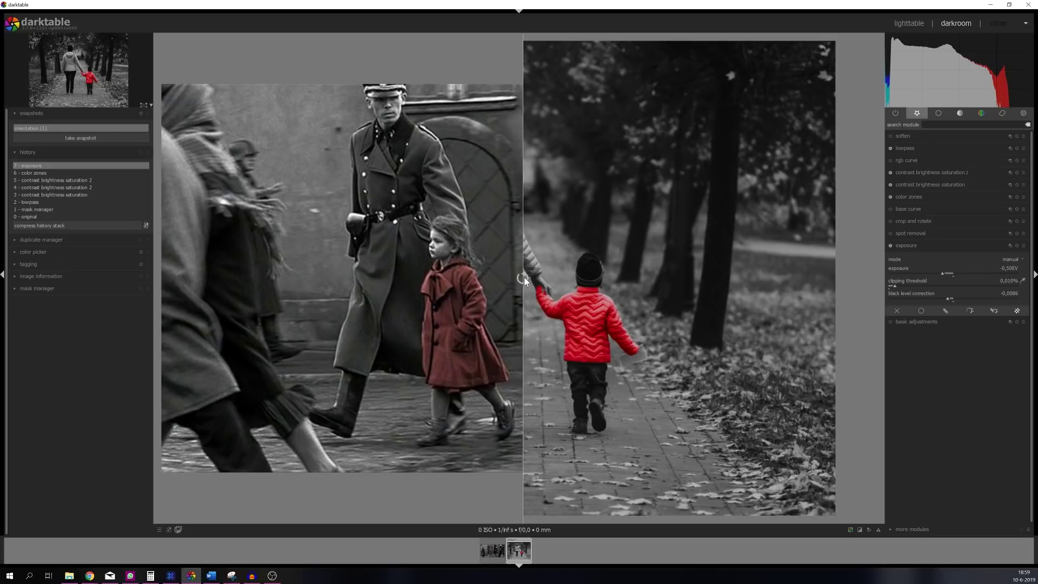
left_click(54, 128)
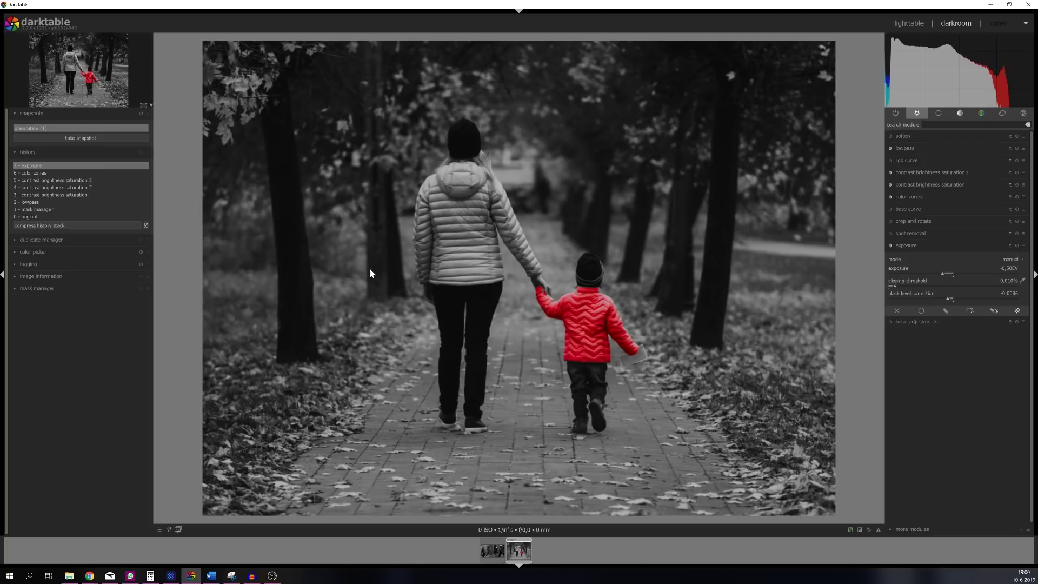
- Take a snapshot of the finished edit and compare it with the original history state across the whole photo
left_click(85, 139)
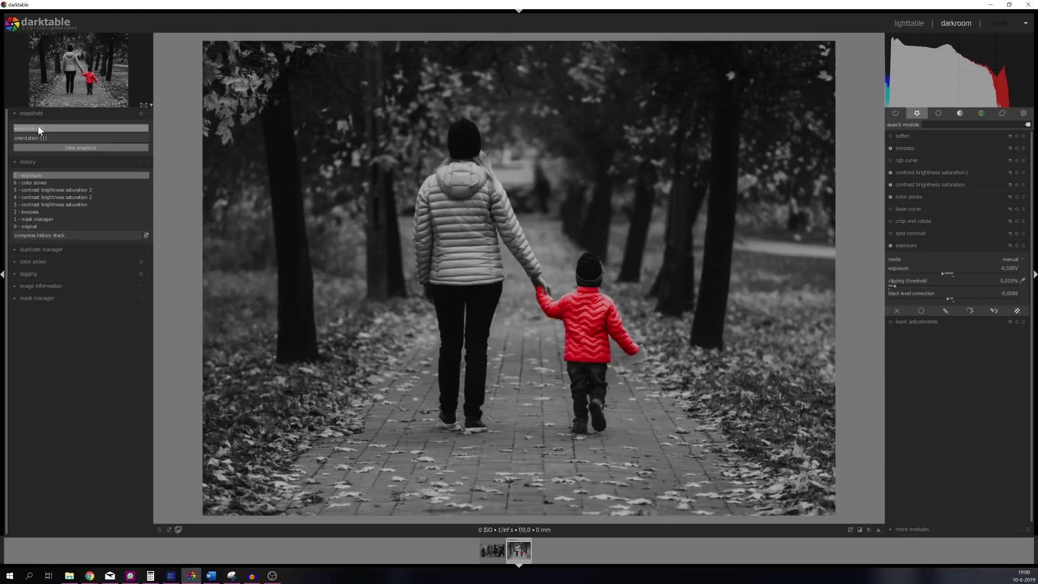
left_click(31, 128)
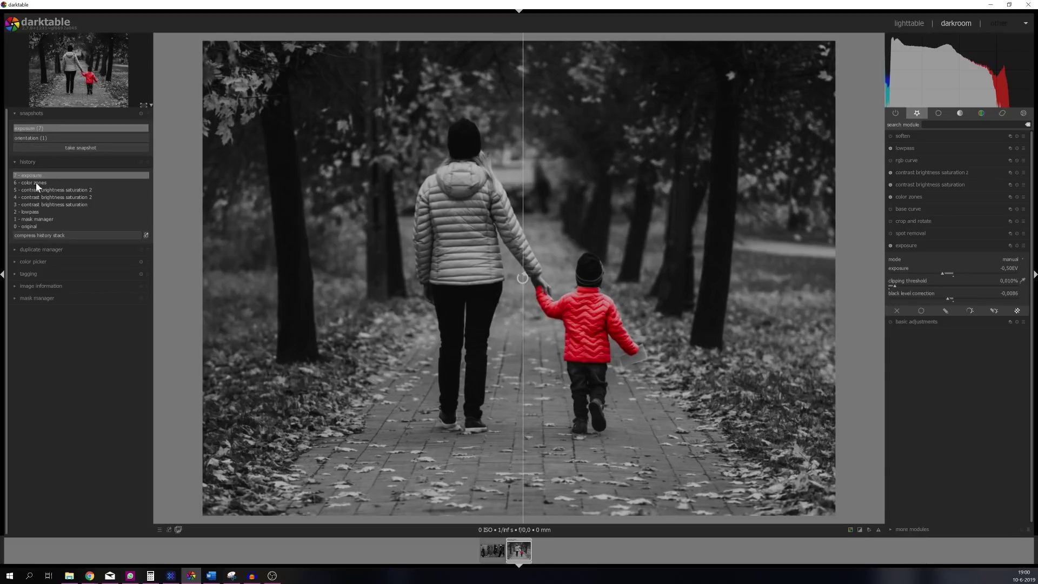
left_click(34, 226)
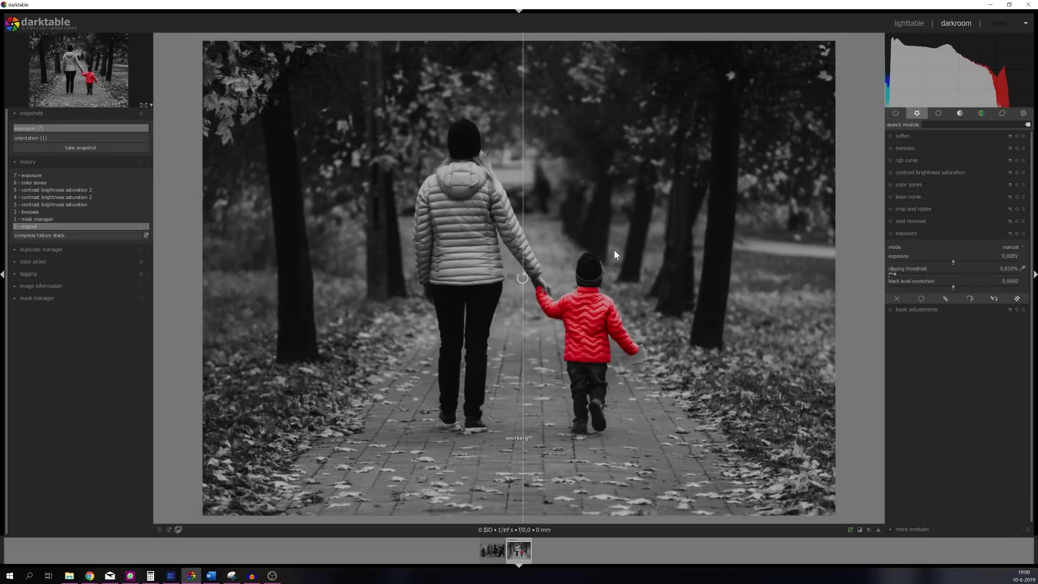
left_click_drag(523, 204, 468, 200)
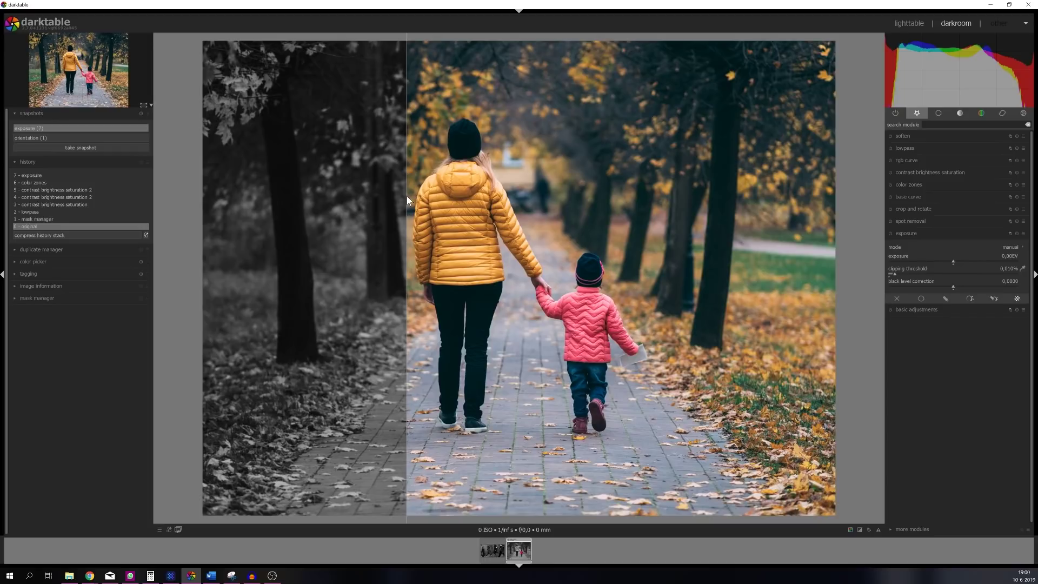
left_click_drag(416, 195, 852, 250)
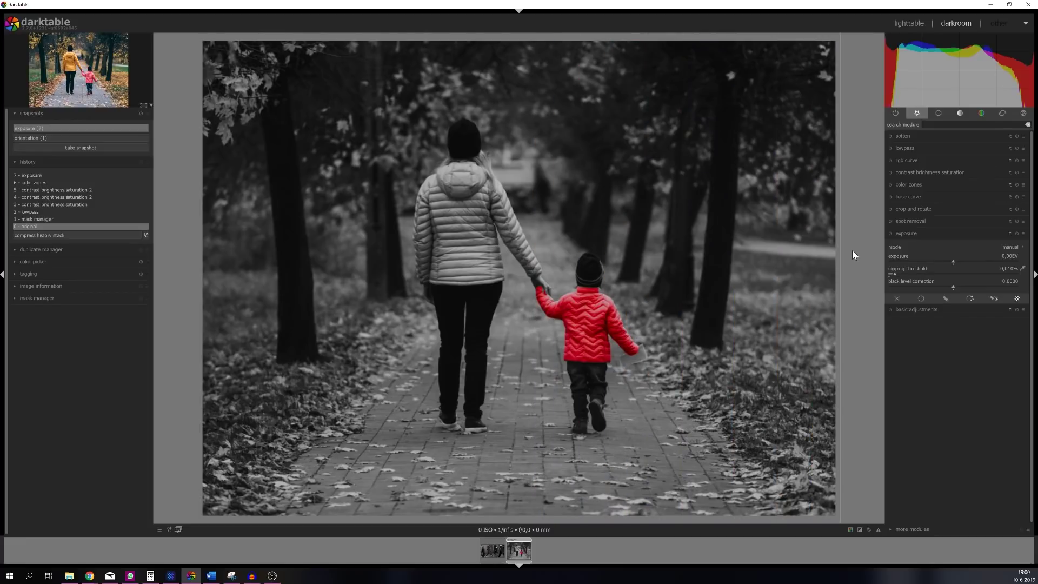